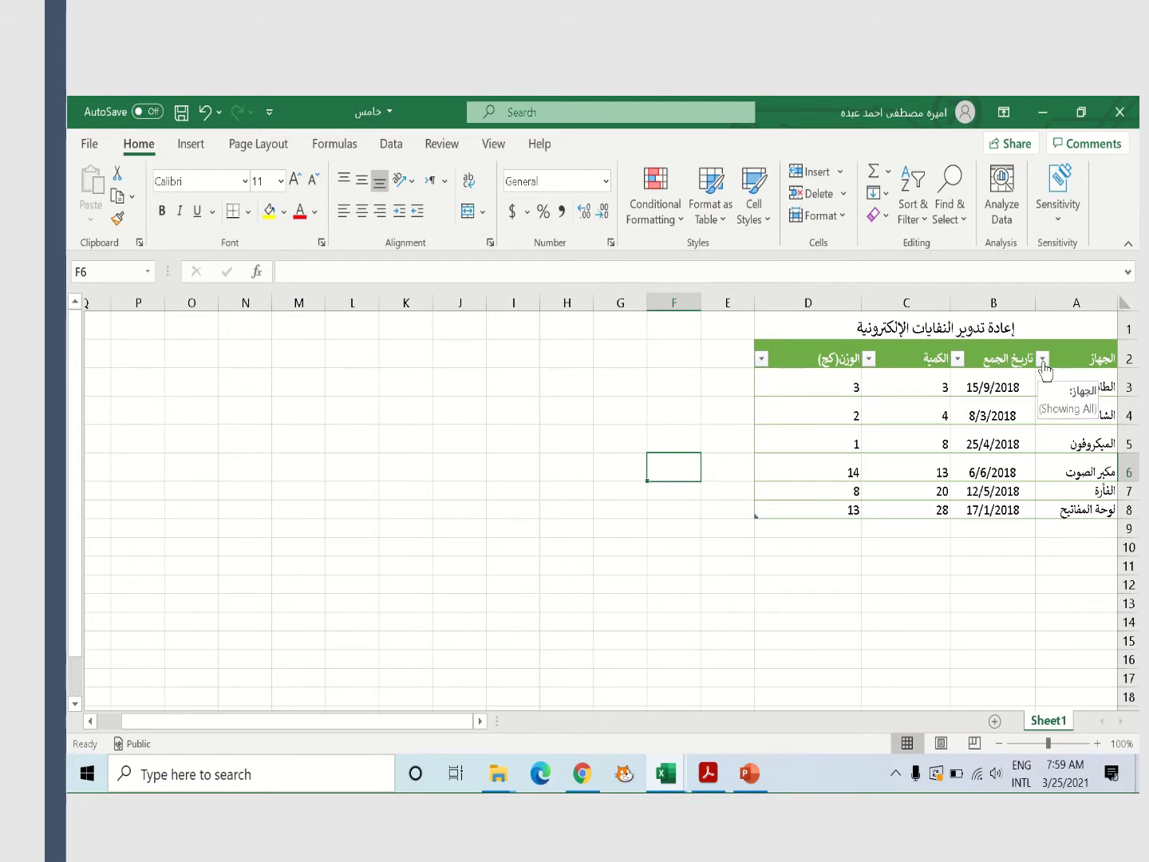
Filter the Device column to show only printer, screen and mouse, hiding speaker, keyboard and microphone
{"action": "left_click", "coordinate": [1044, 360]}
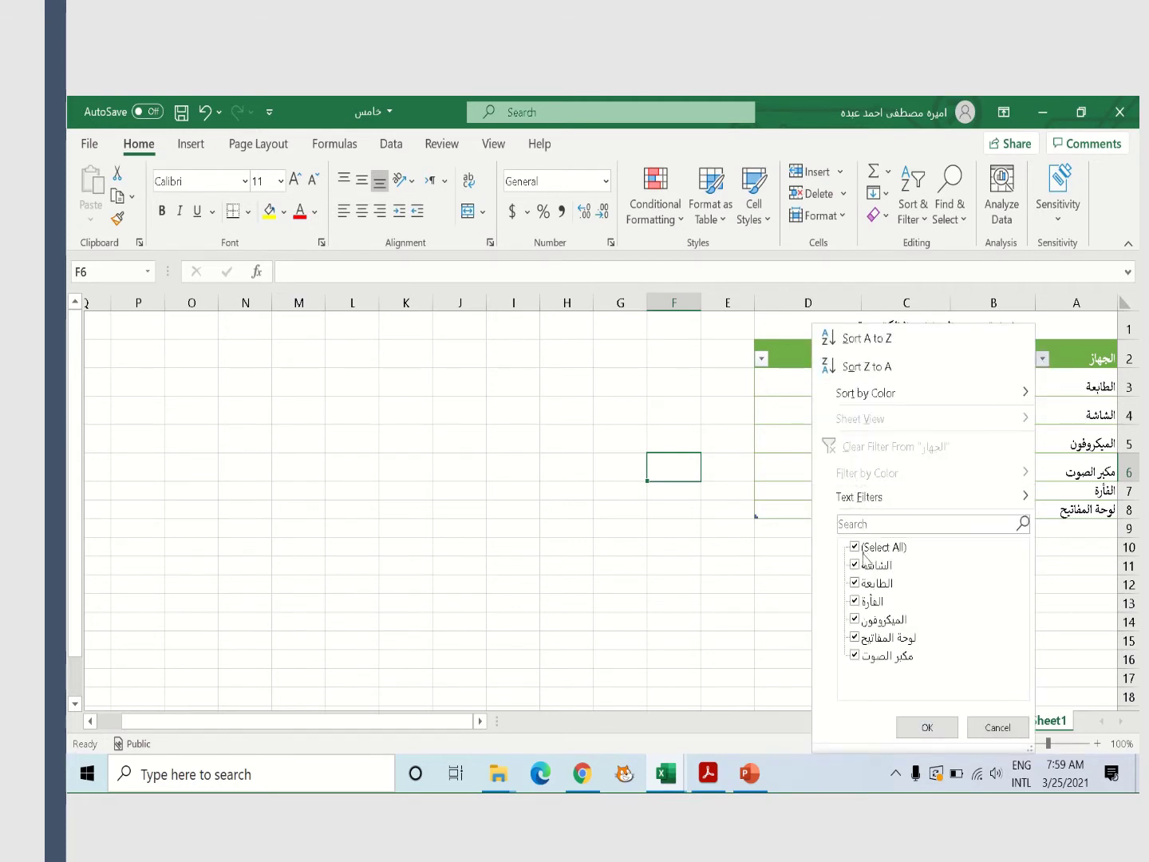
{"action": "left_click", "coordinate": [856, 655]}
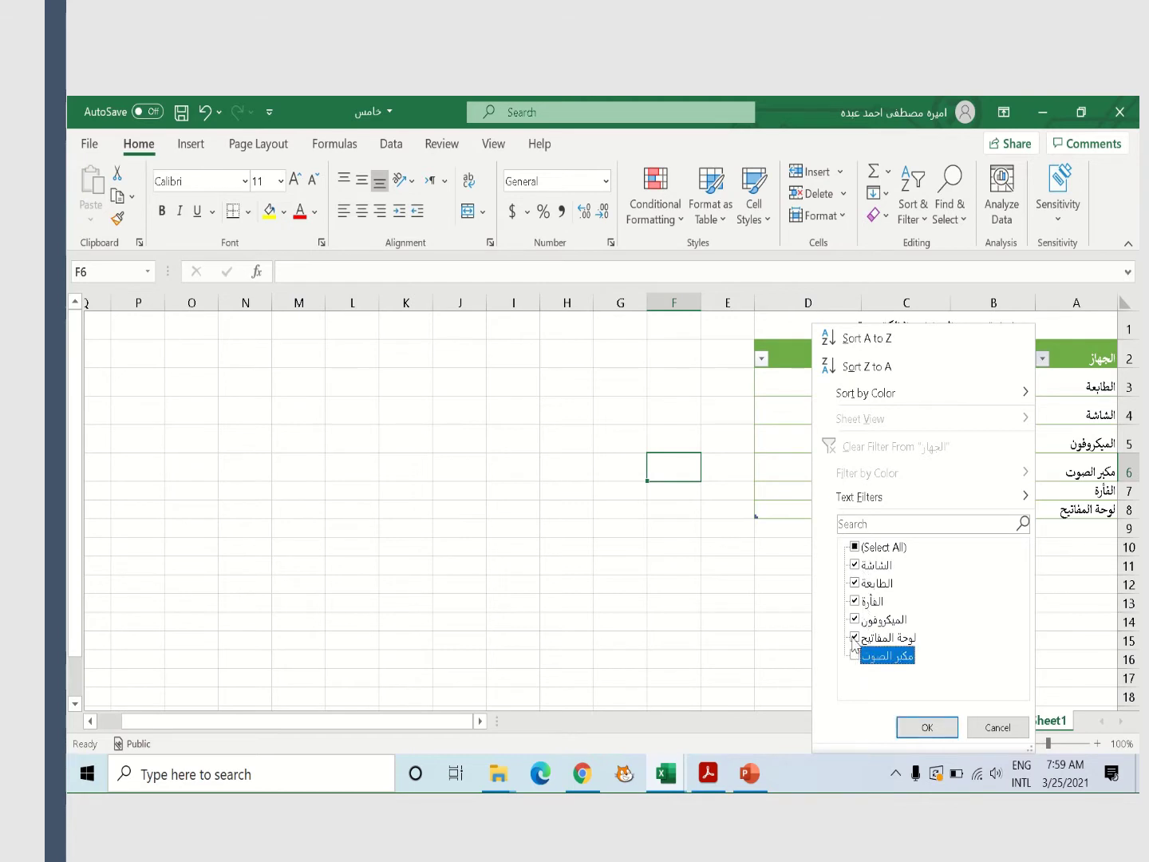
{"action": "left_click", "coordinate": [853, 637]}
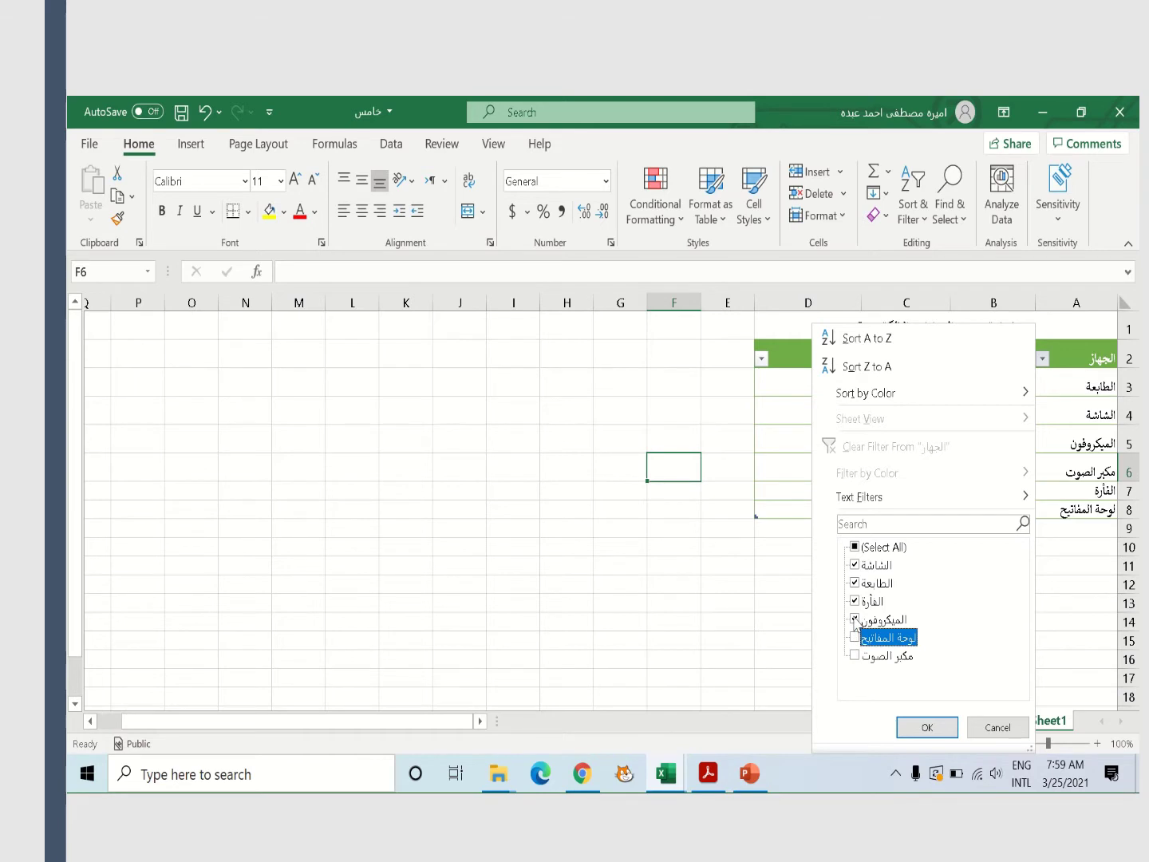
{"action": "left_click", "coordinate": [855, 620]}
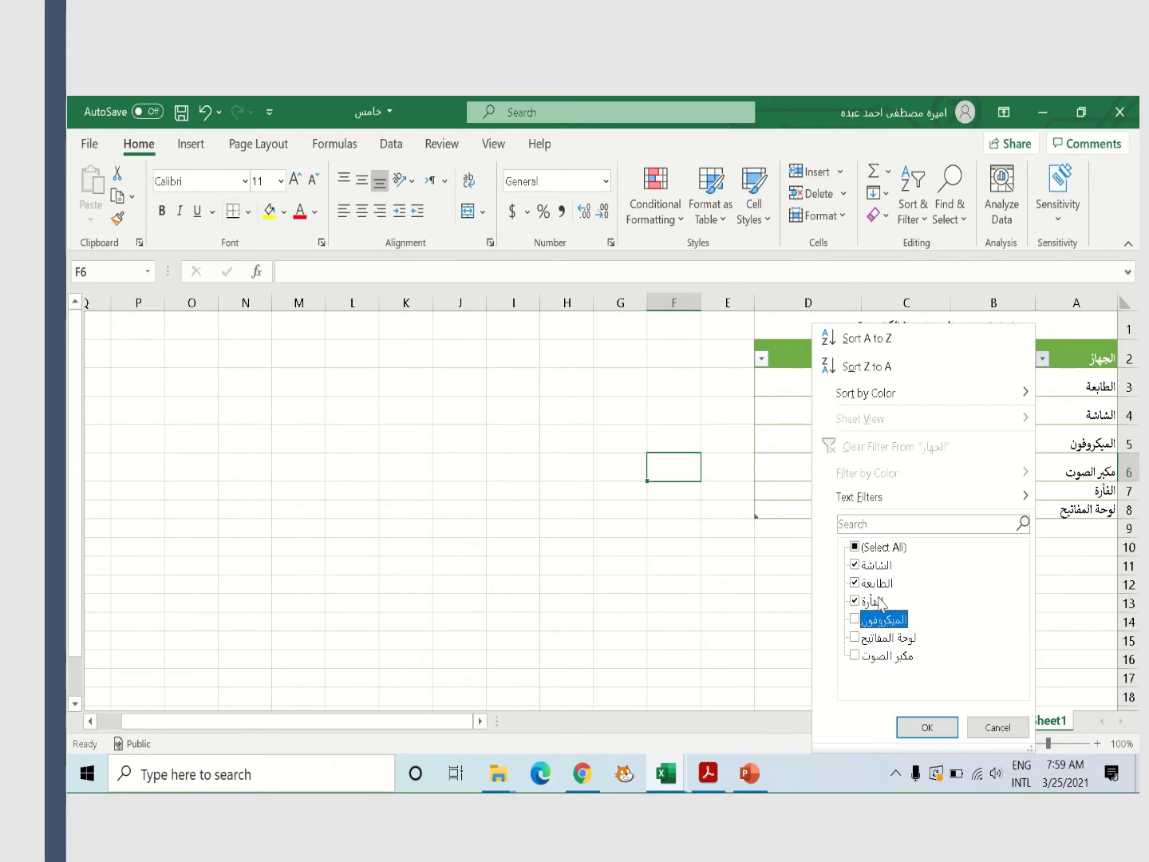
{"action": "left_click", "coordinate": [916, 727]}
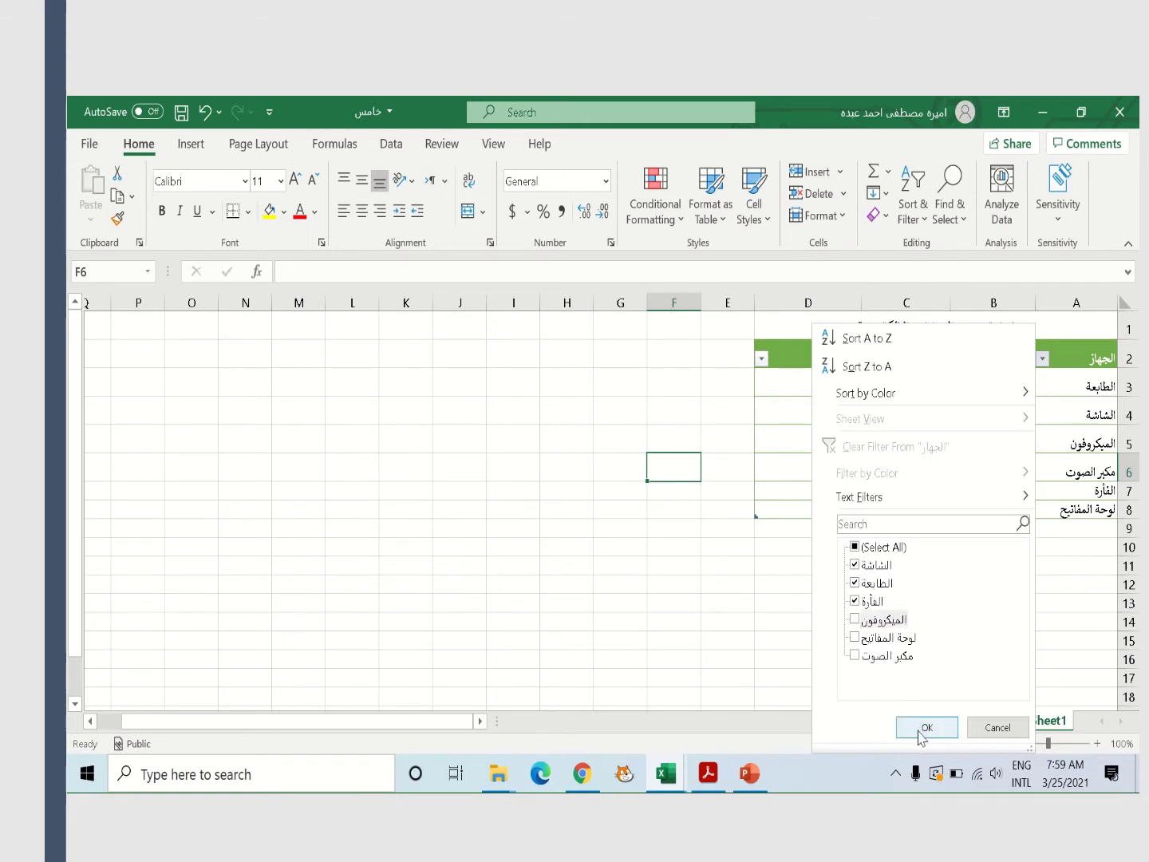
{"action": "left_click", "coordinate": [922, 728]}
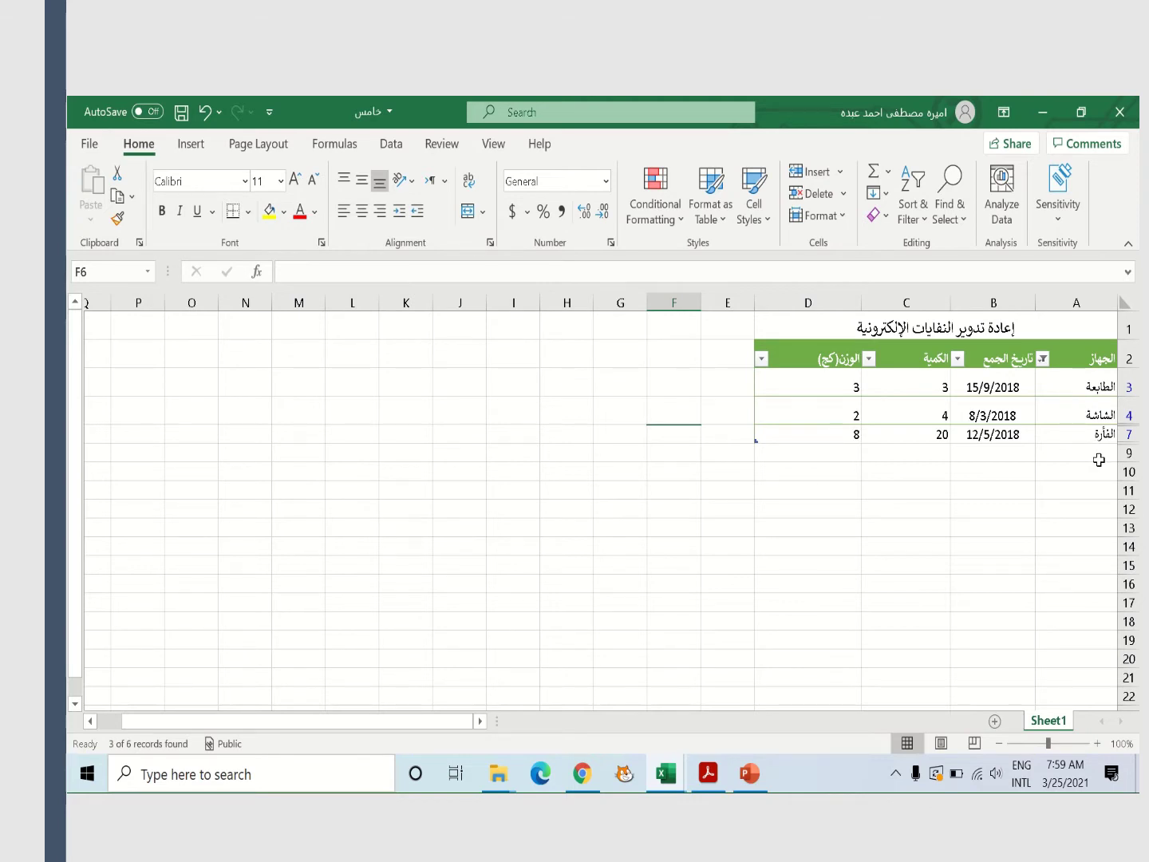
Re-include all devices, then exclude screen, printer and mouse so only microphone, speaker and keyboard remain
{"action": "left_click", "coordinate": [1043, 362]}
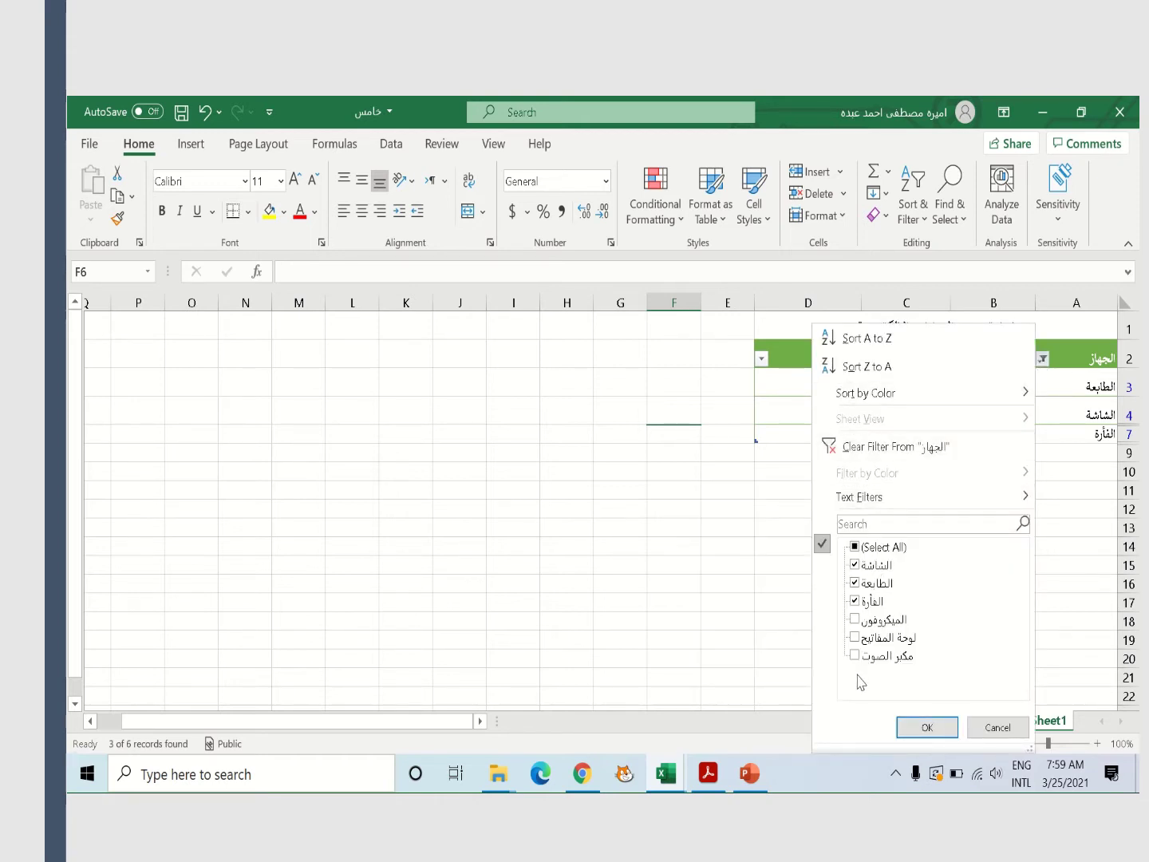
{"action": "left_click", "coordinate": [855, 547]}
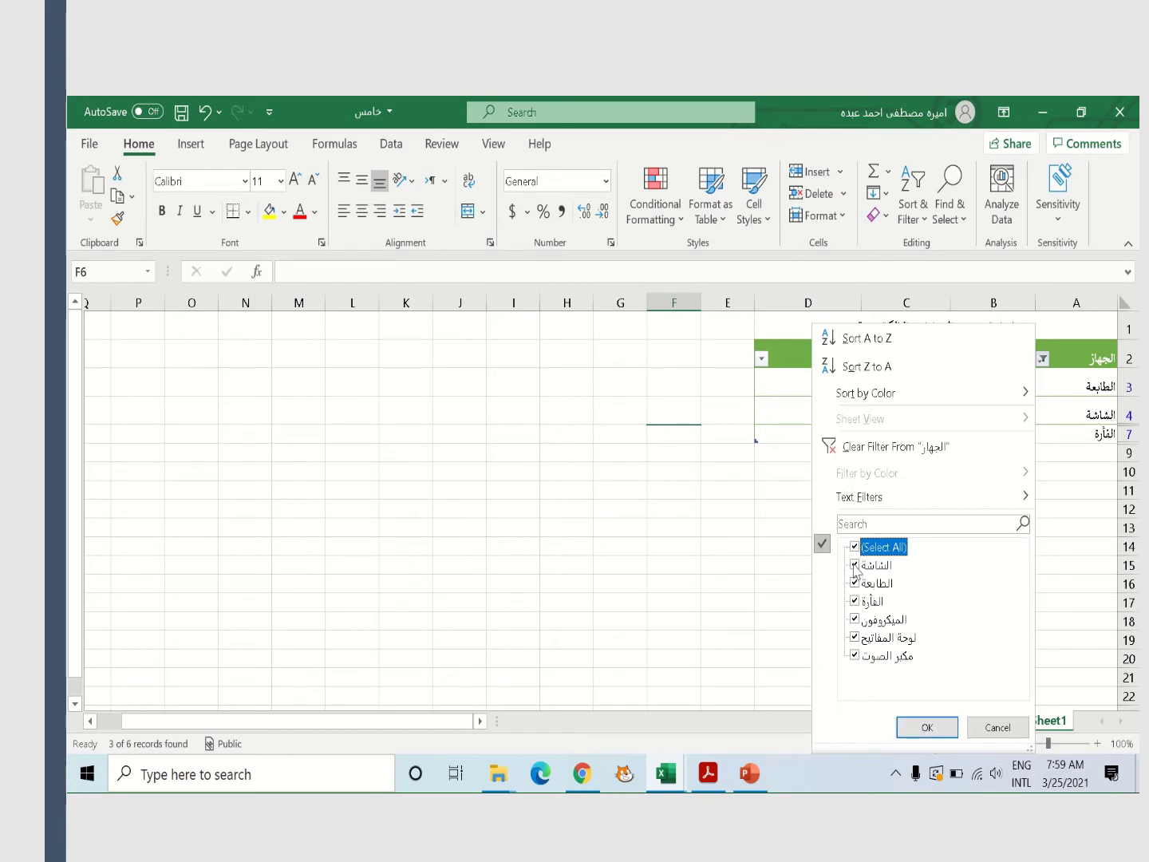
{"action": "left_click", "coordinate": [854, 565]}
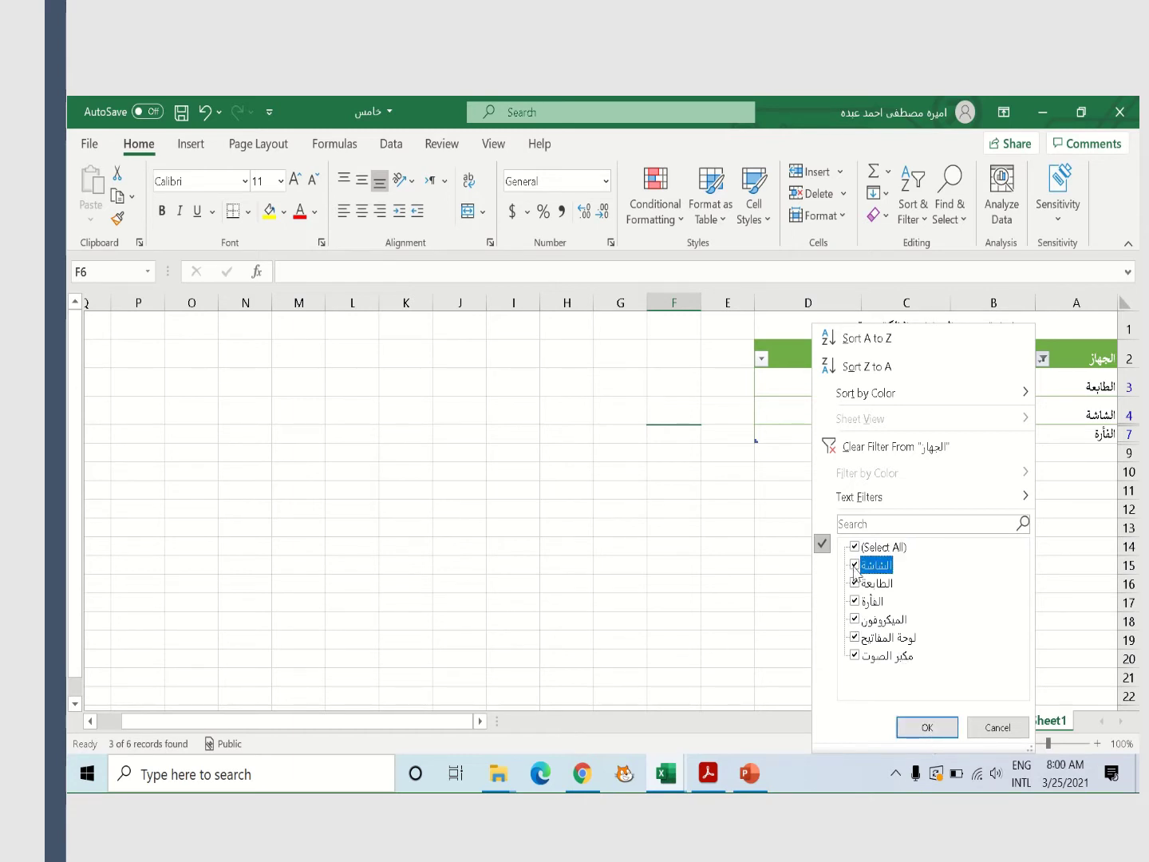
{"action": "left_click", "coordinate": [855, 583]}
{"action": "left_click", "coordinate": [855, 601]}
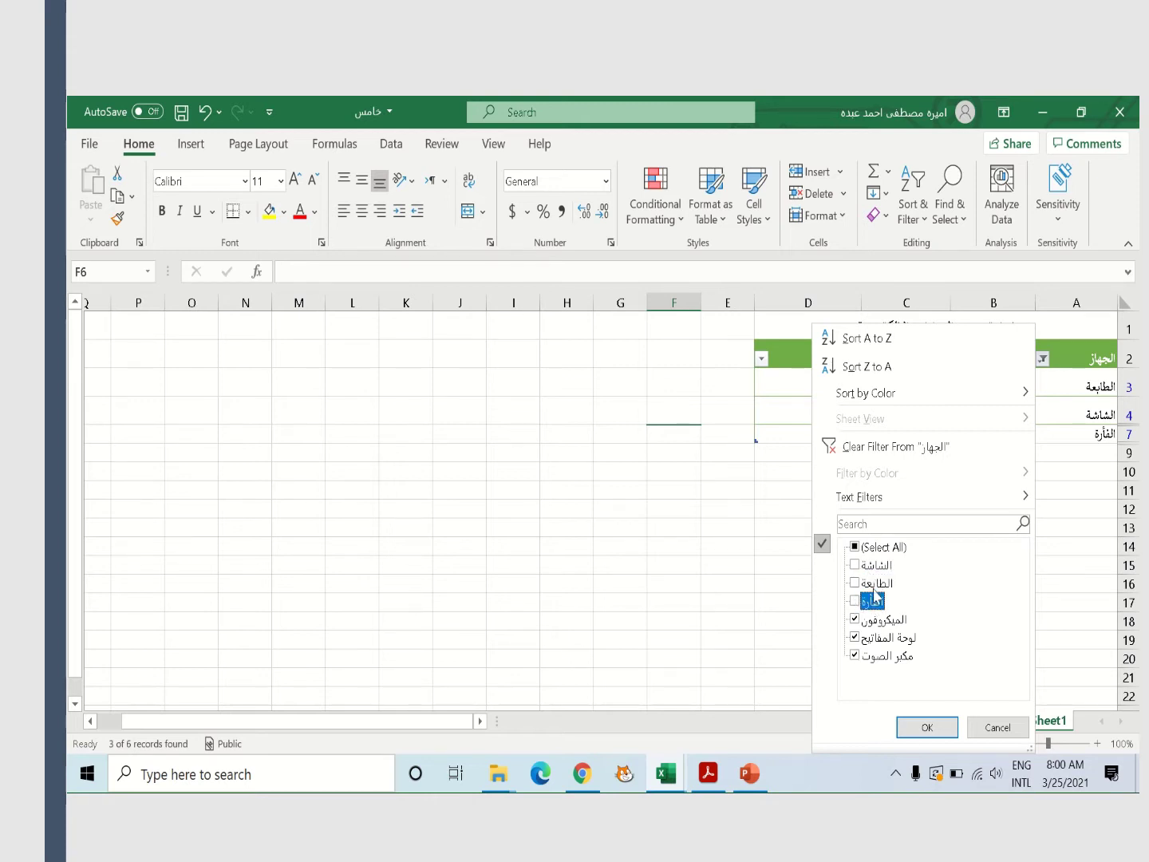
{"action": "left_click", "coordinate": [928, 728]}
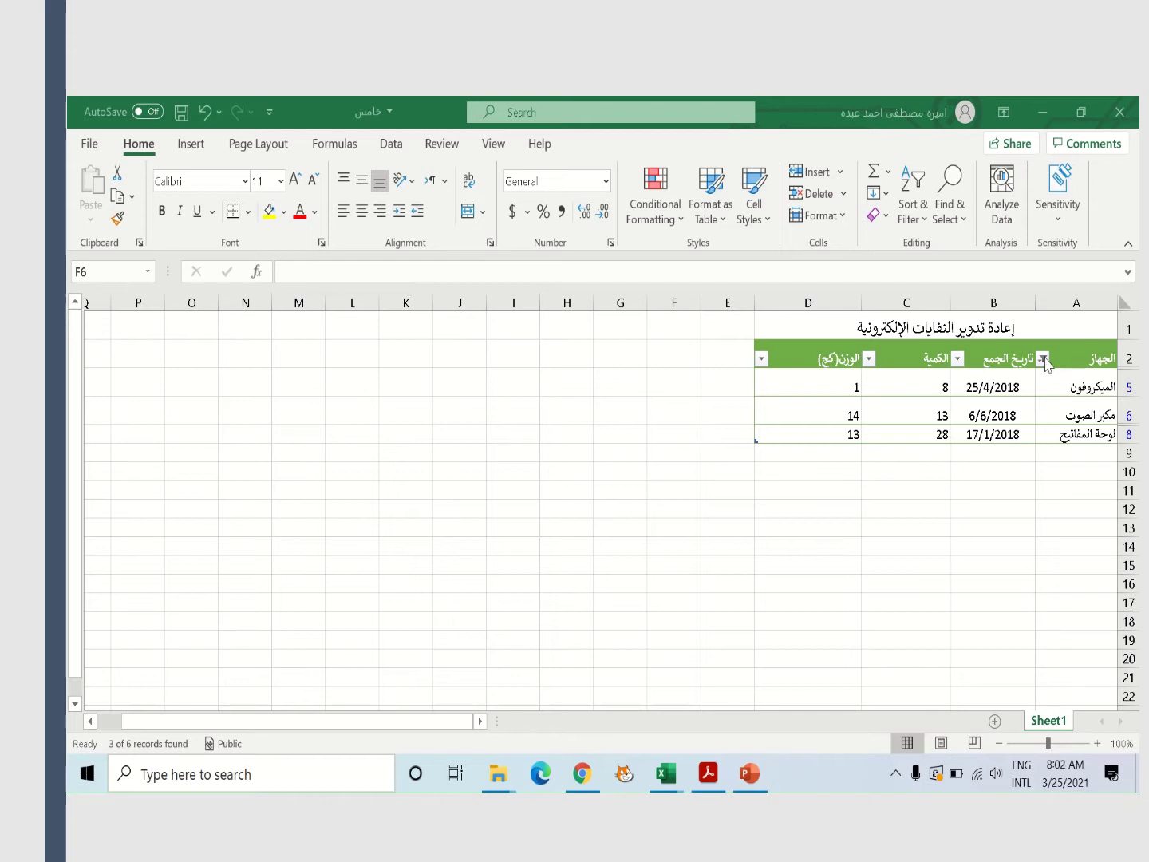
{"action": "mouse_move", "coordinate": [534, 109]}
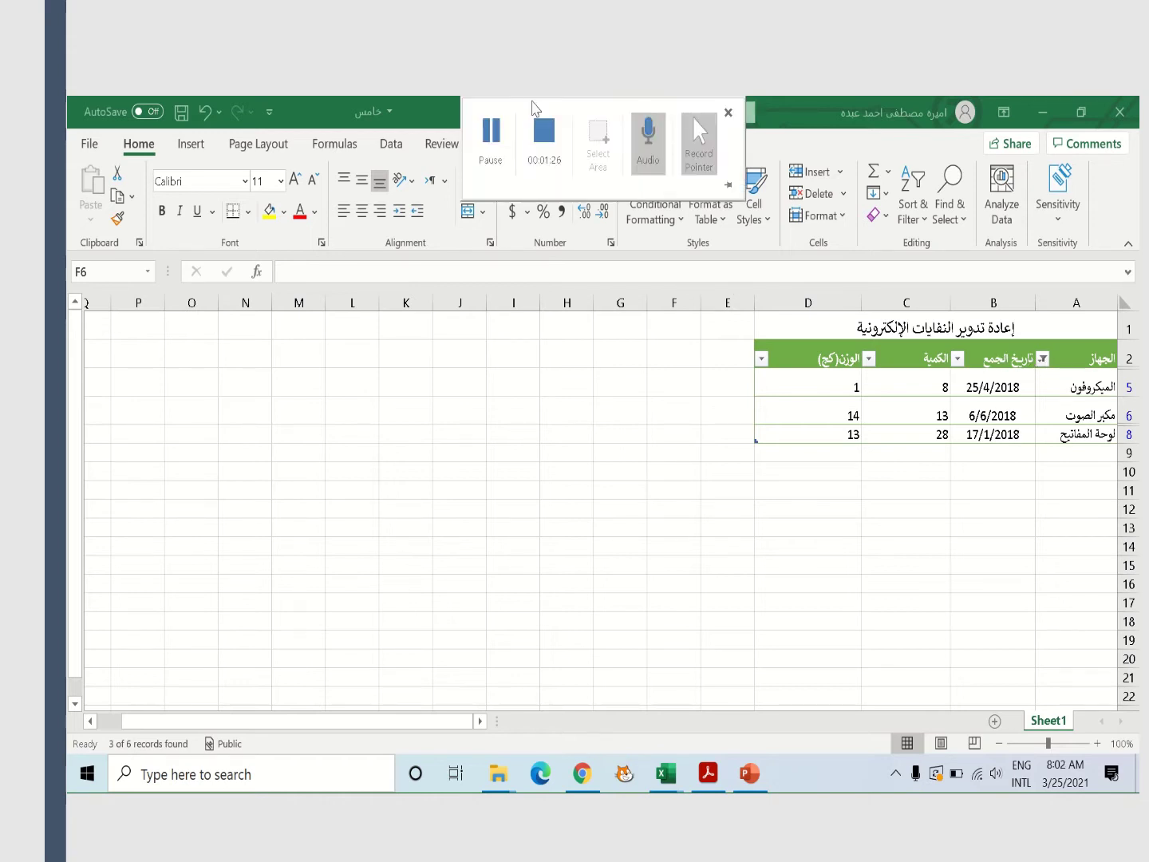
{"action": "left_click", "coordinate": [557, 133]}
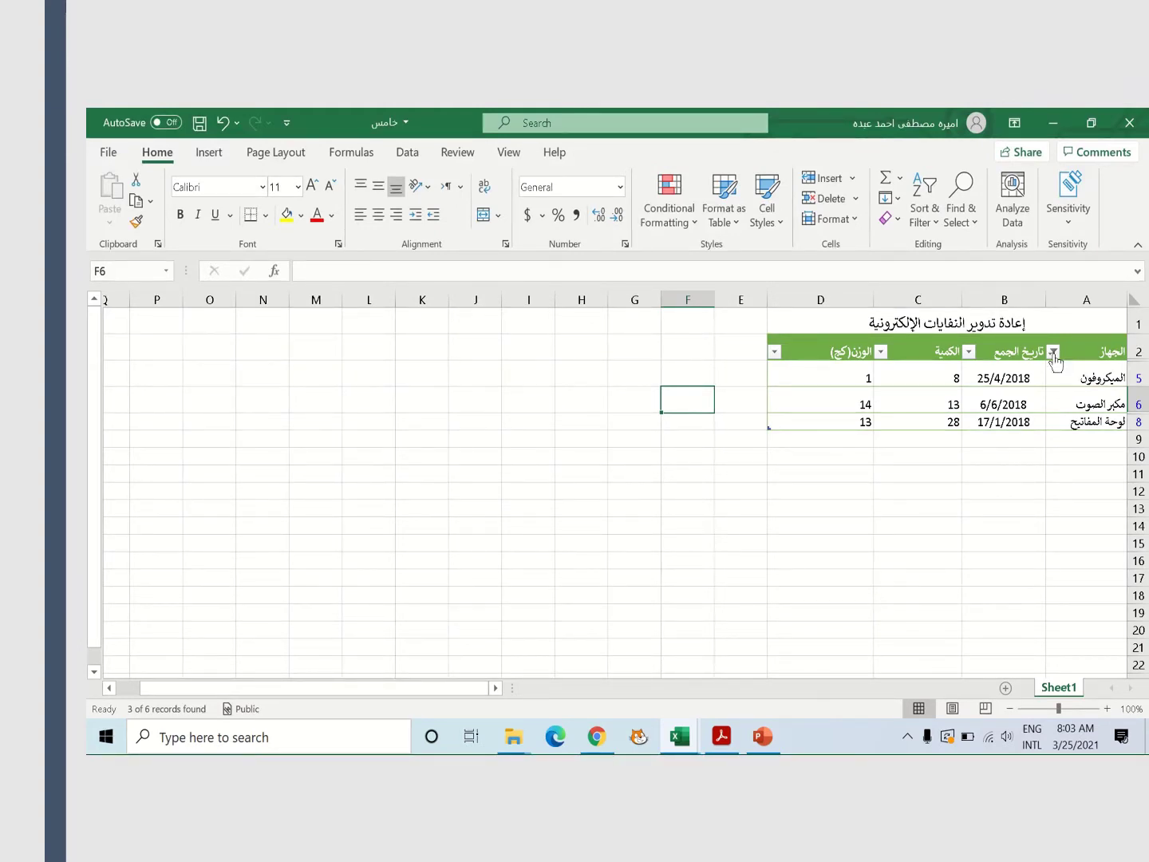
Clear the filter from the Device column so all six rows show again
{"action": "left_click", "coordinate": [1054, 352]}
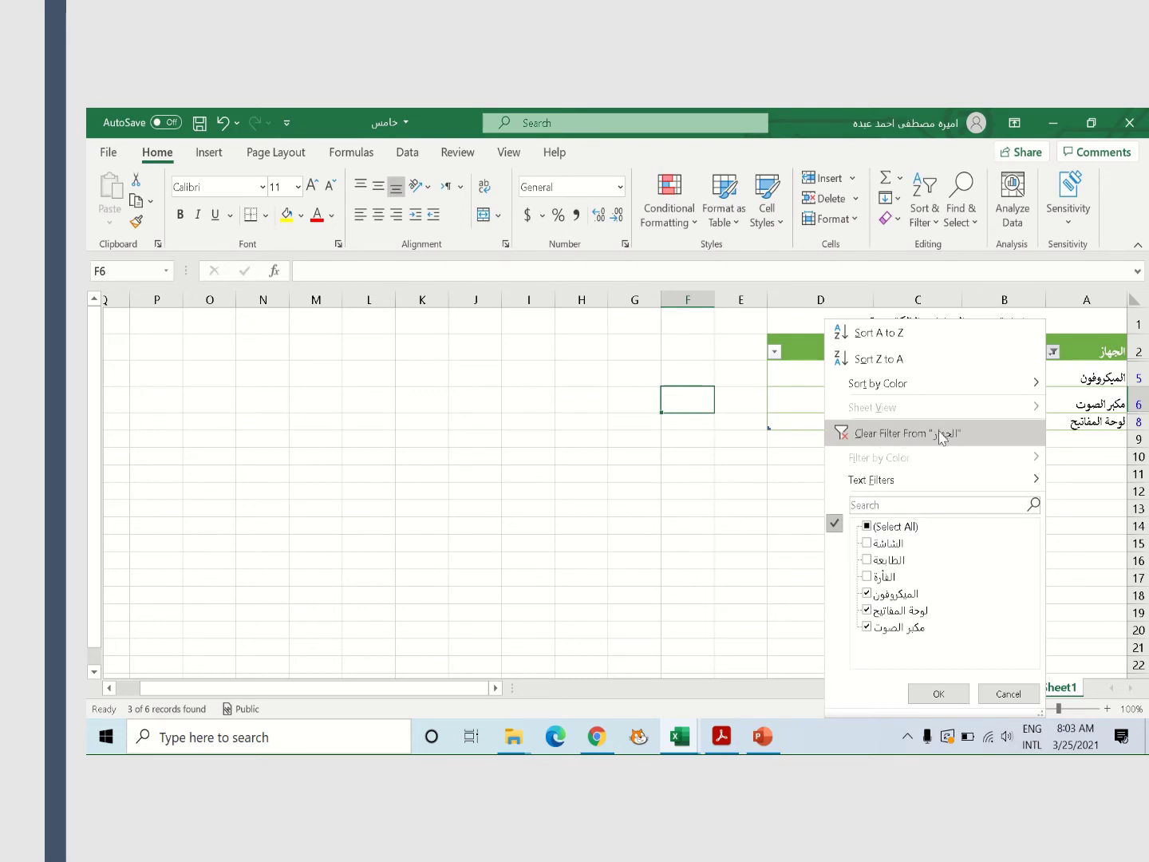
{"action": "left_click", "coordinate": [884, 436]}
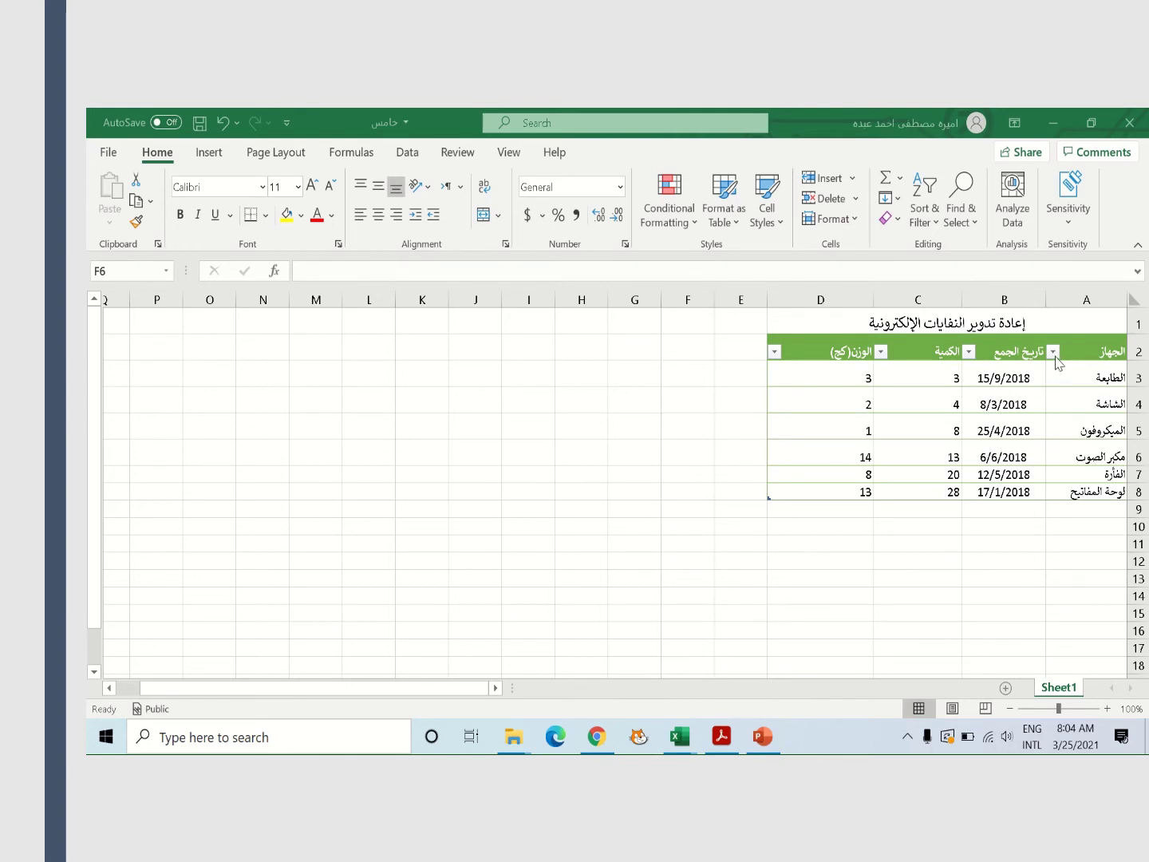
{"action": "mouse_move", "coordinate": [559, 120]}
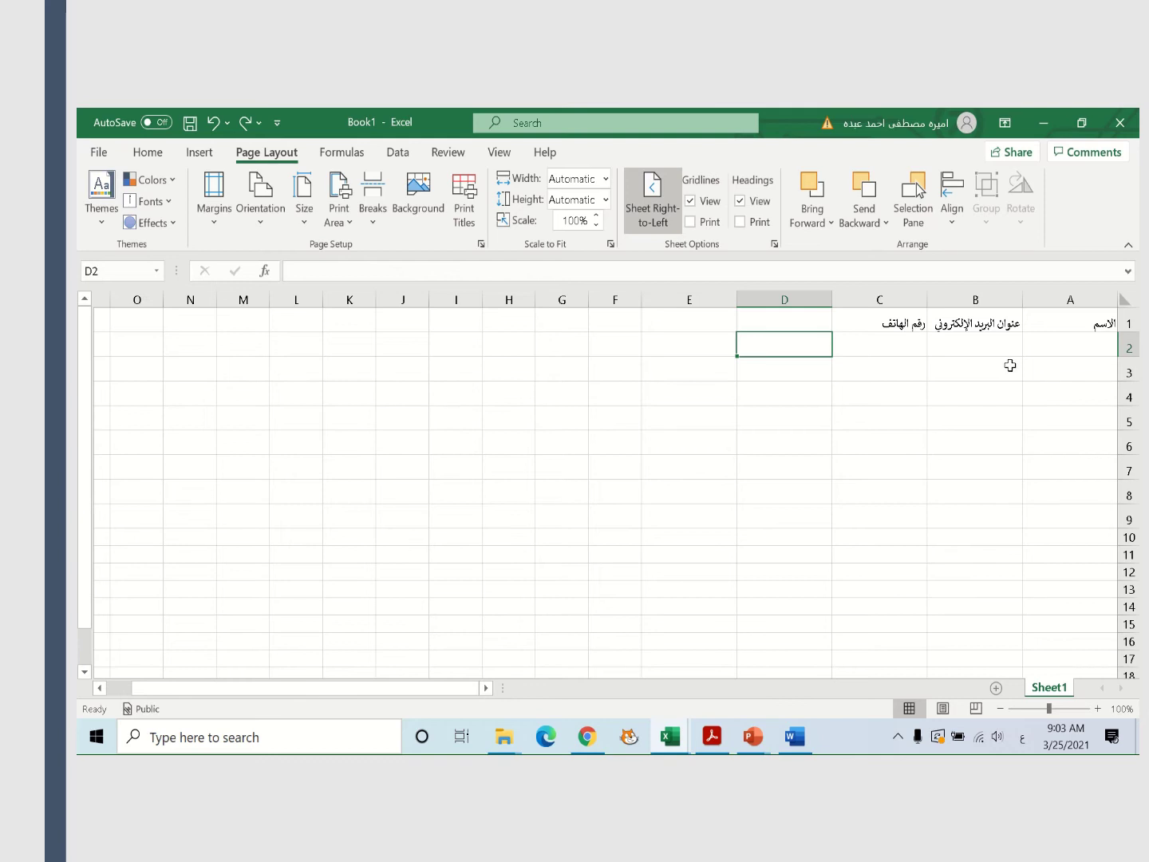
Enter three friends' names in Arabic into cells A2, A3 and A4
{"action": "left_click", "coordinate": [1083, 344]}
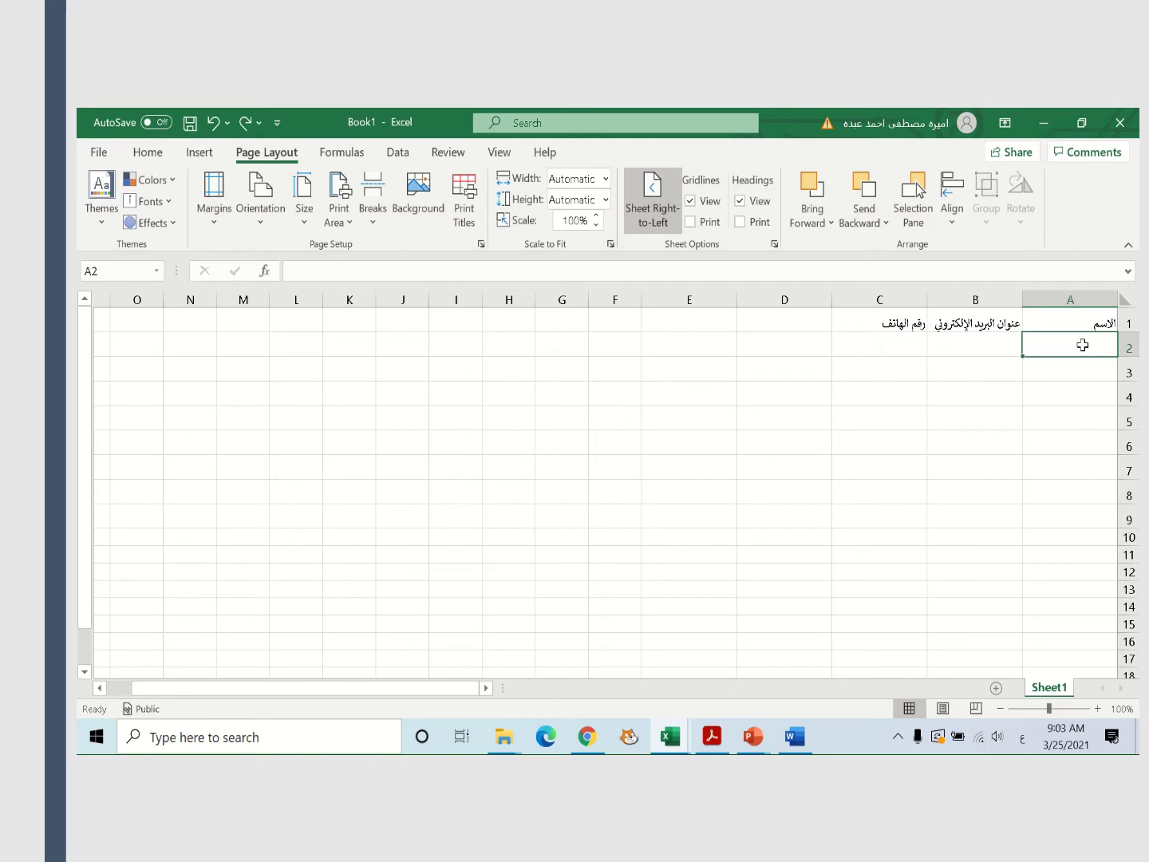
{"action": "type", "text": "سعاد"}
{"action": "key", "text": "Return"}
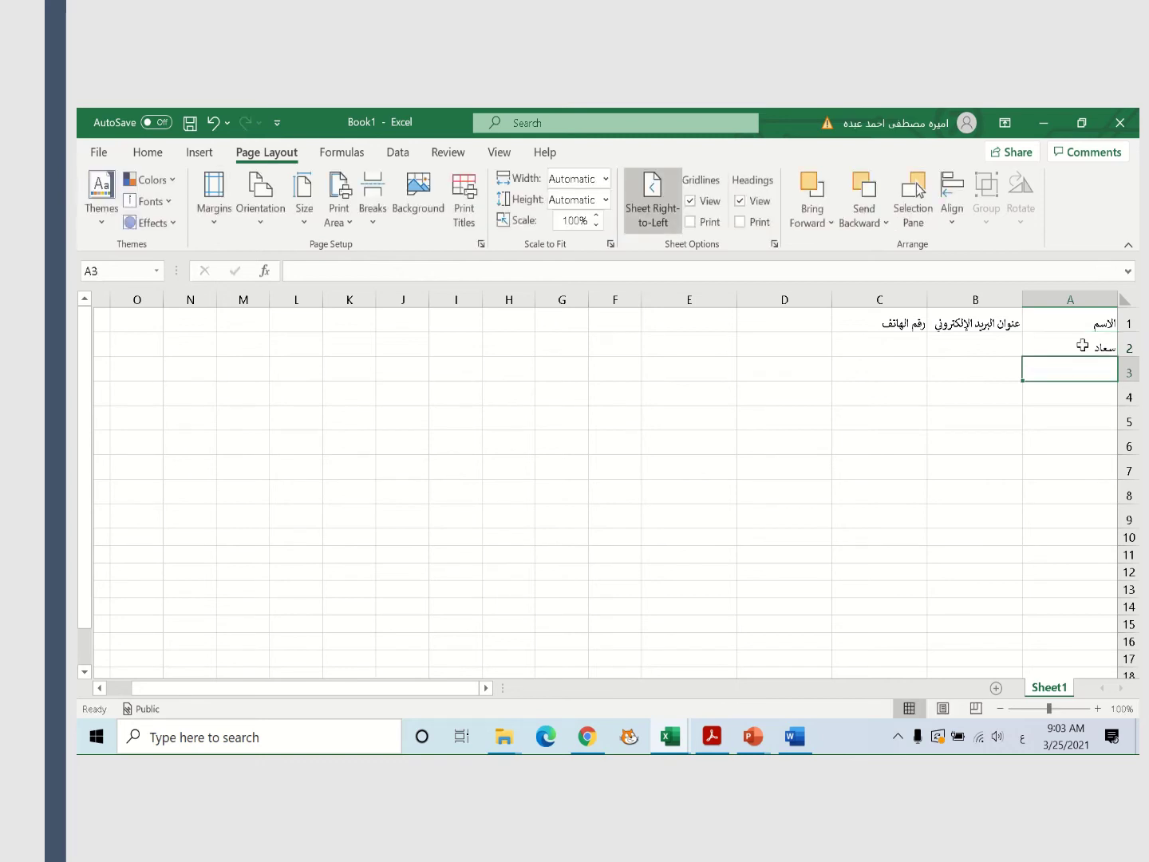
{"action": "type", "text": "مني"}
{"action": "key", "text": "Return"}
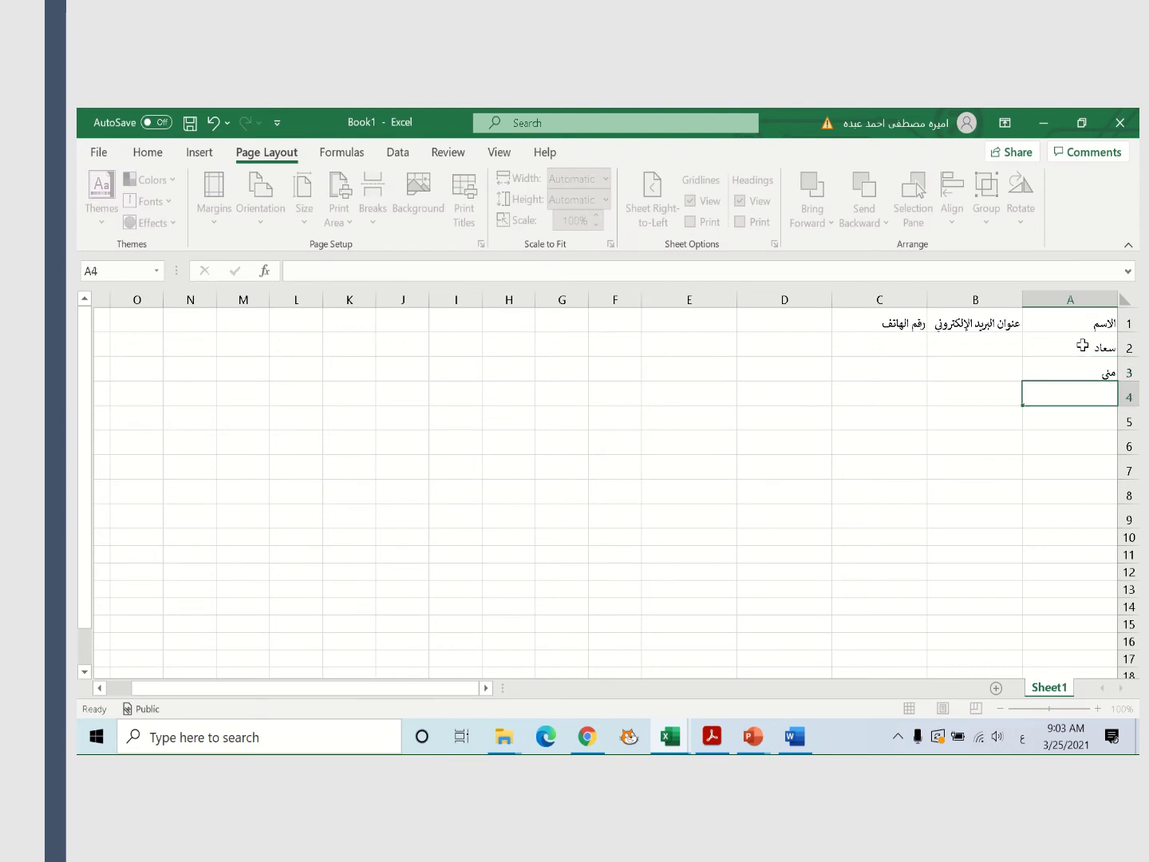
{"action": "type", "text": "نوره"}
Enter each friend's yahoo.com e-mail address into B2, B3 and B4
{"action": "left_click", "coordinate": [987, 343]}
{"action": "key", "text": "alt+shift"}
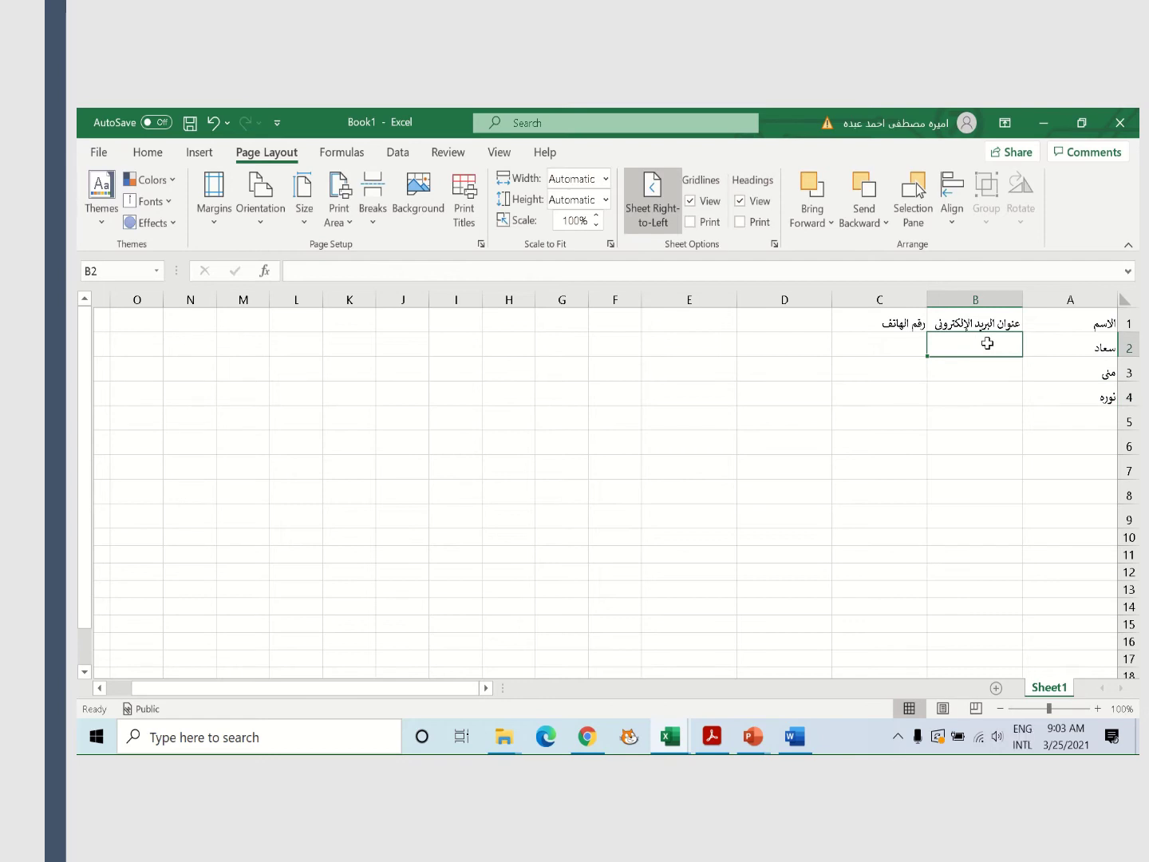
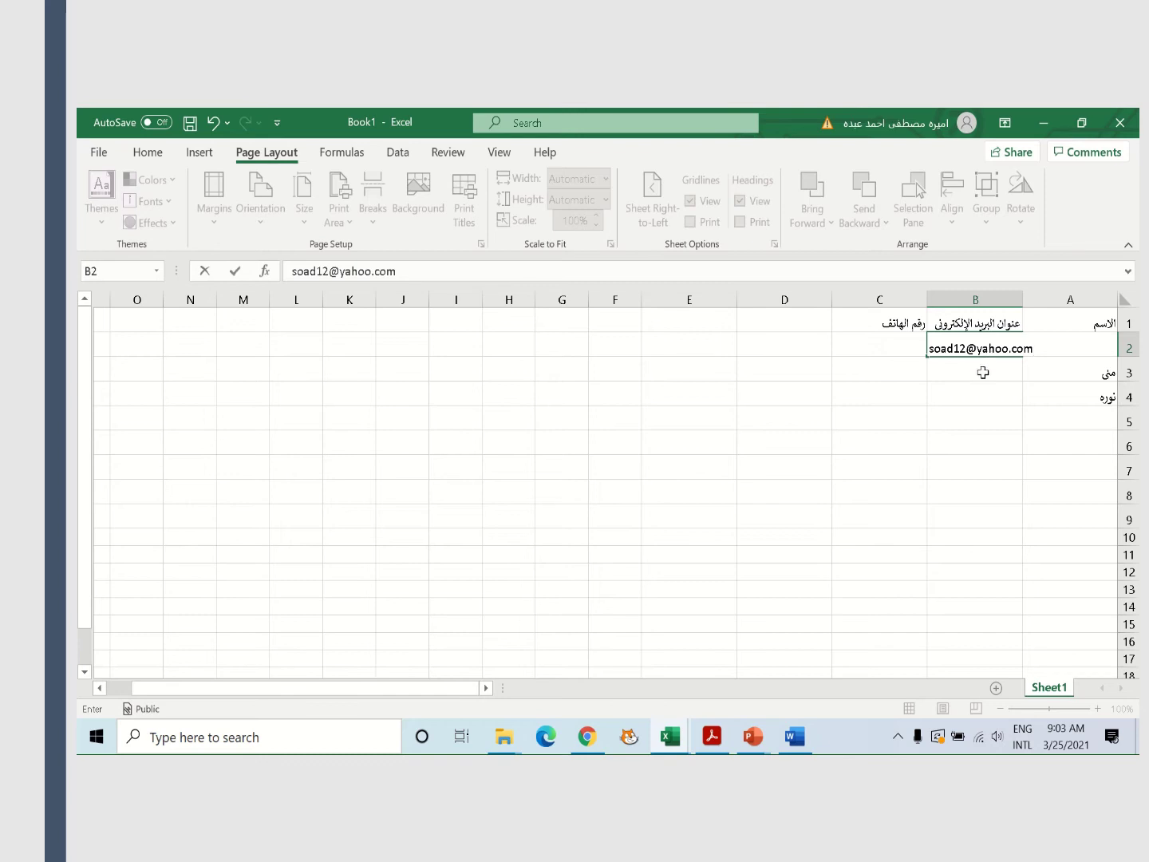
{"action": "left_click", "coordinate": [967, 369]}
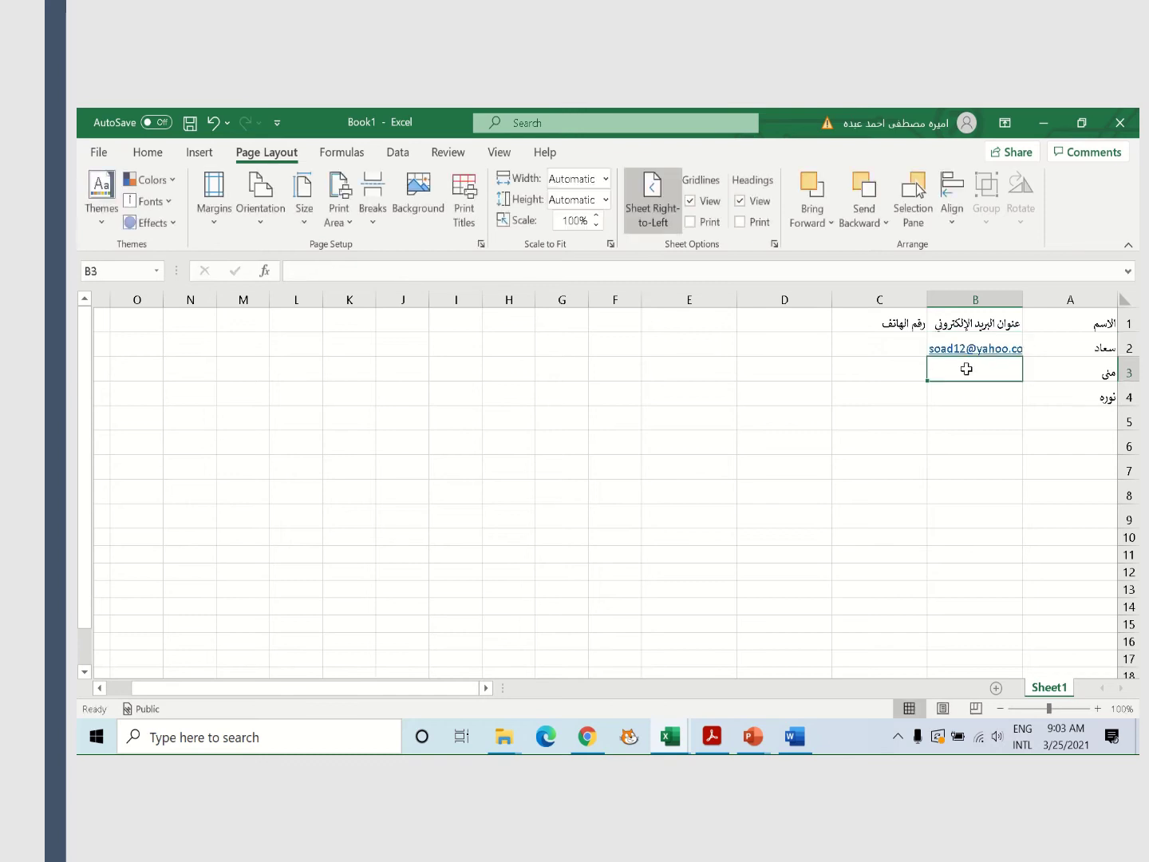
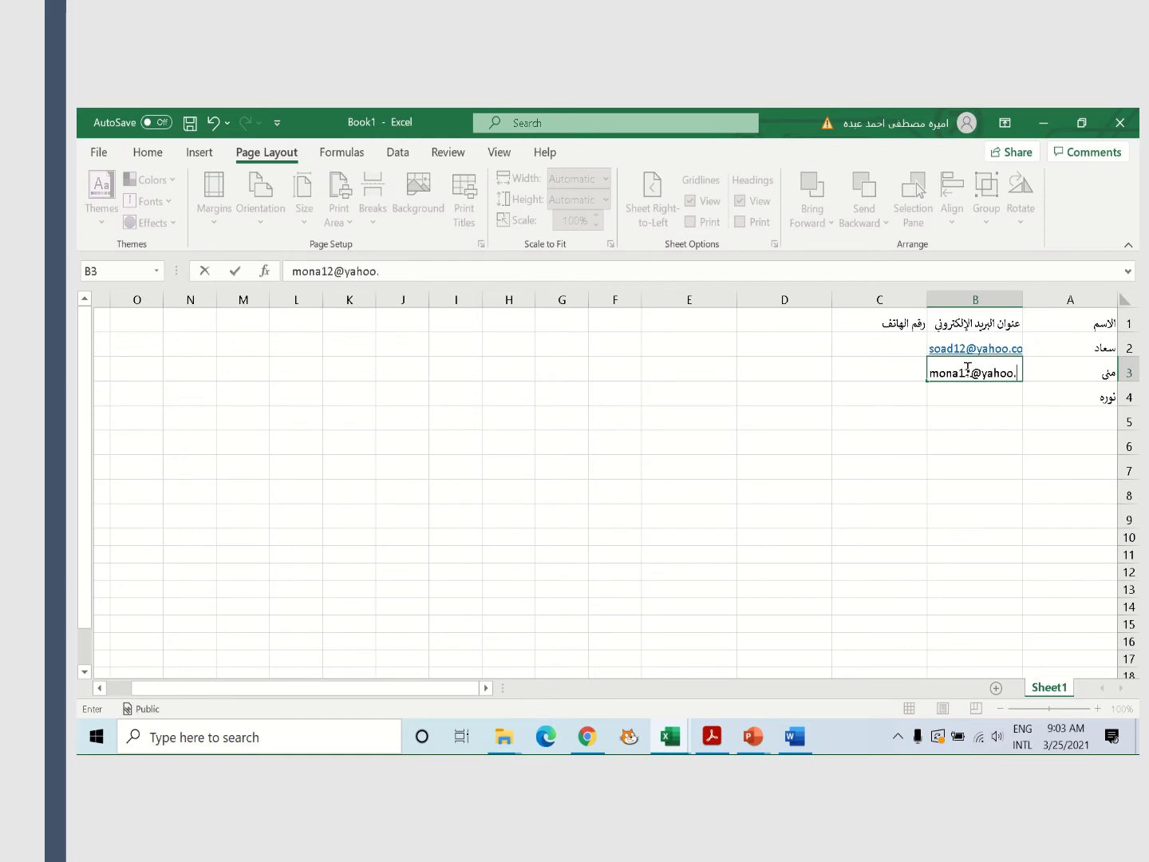
{"action": "left_click", "coordinate": [948, 394]}
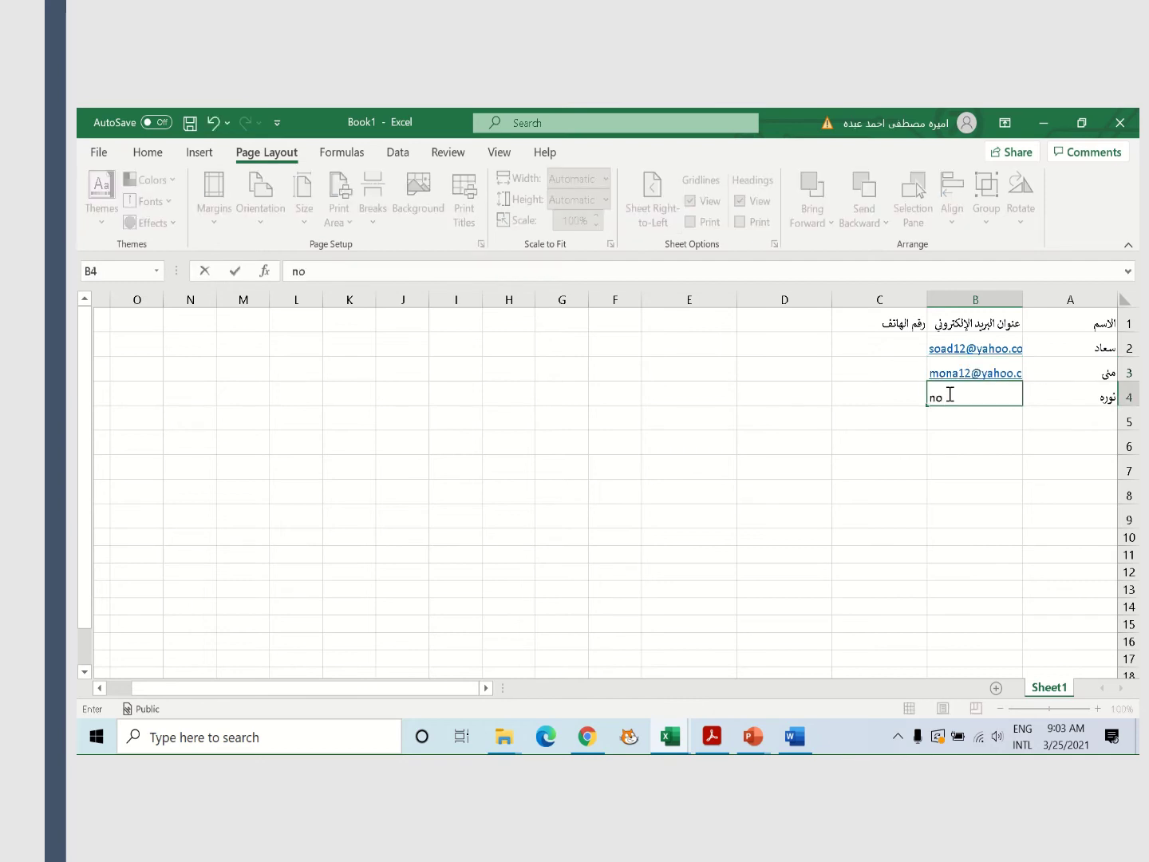
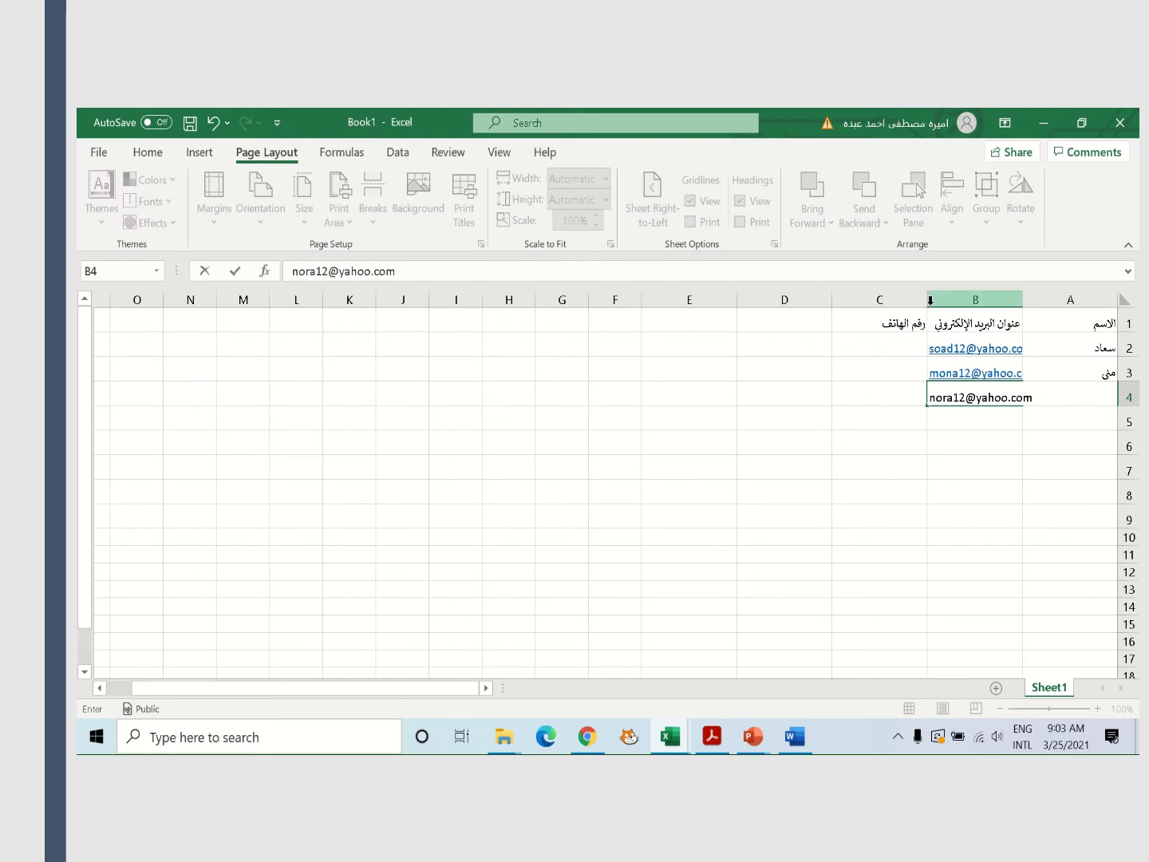
{"action": "left_click", "coordinate": [911, 433]}
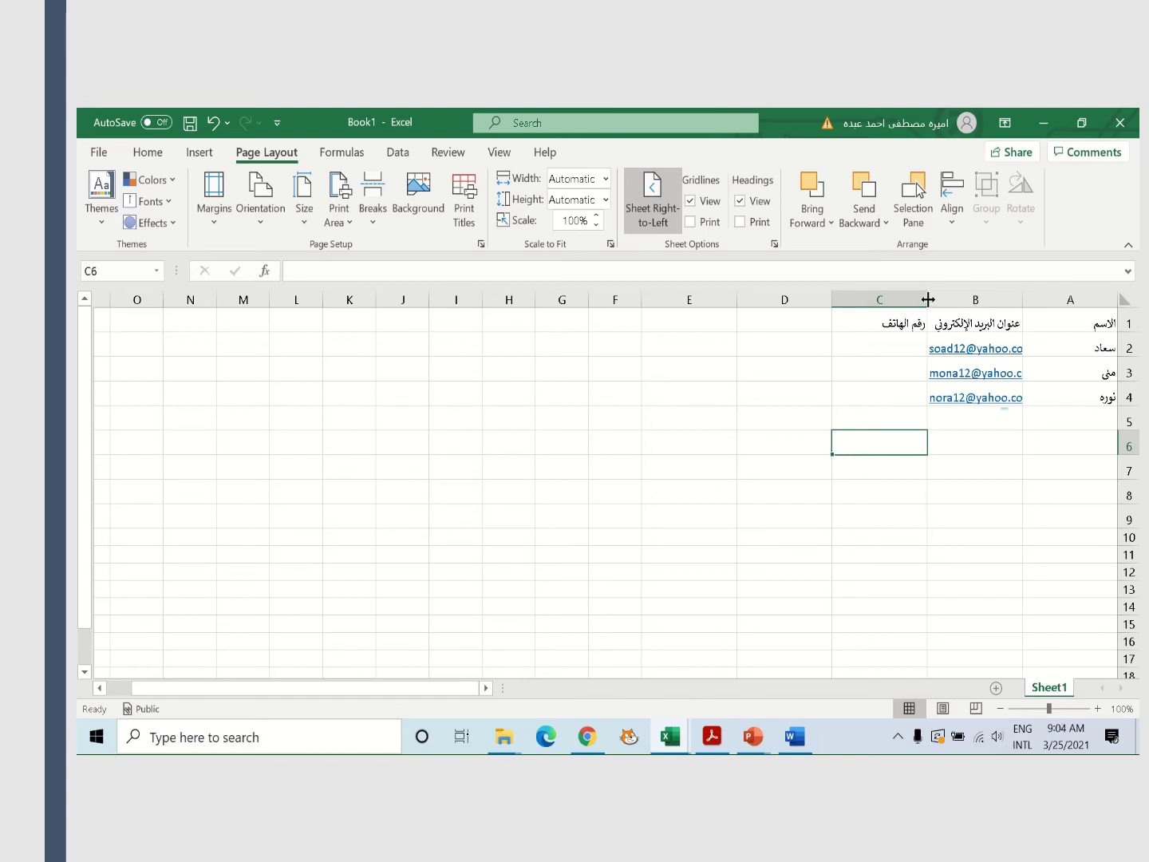
Widen the e-mail column B and enter phone numbers in C2 and C3
{"action": "left_click_drag", "start_coordinate": [929, 299], "coordinate": [896, 299]}
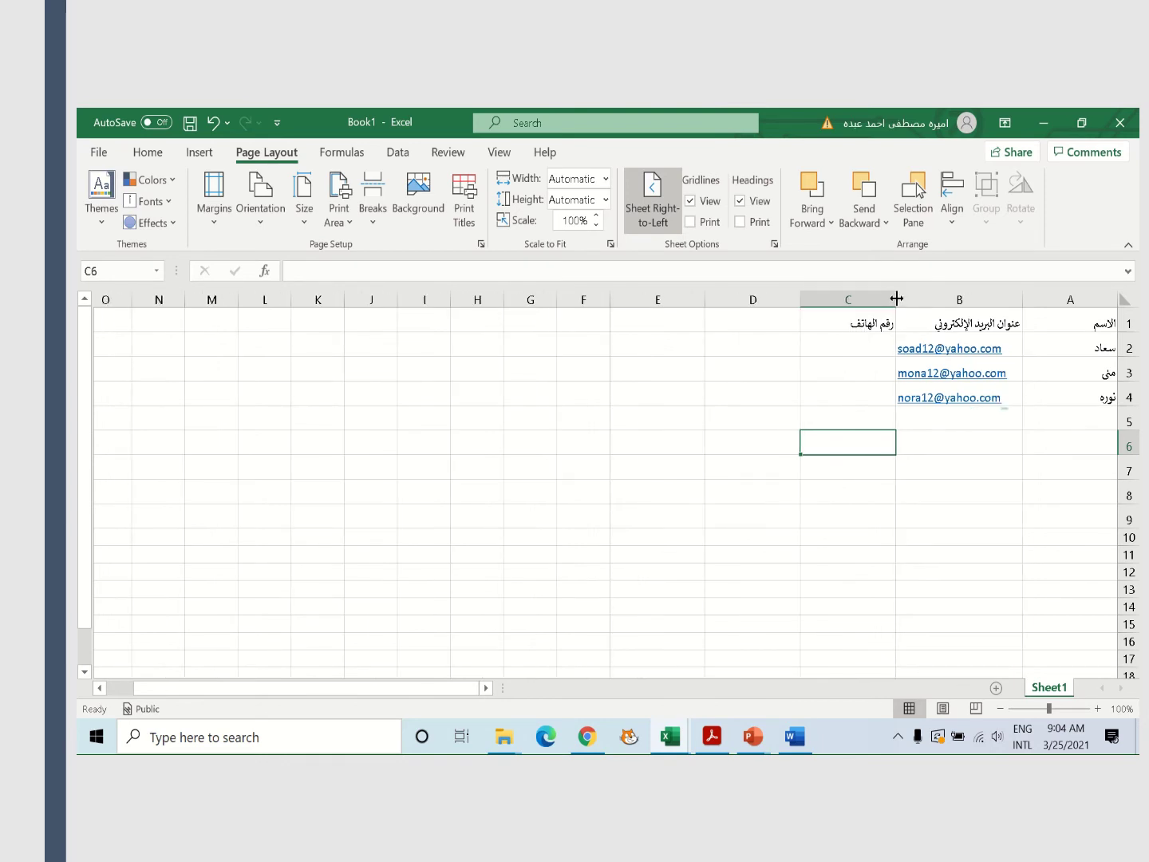
{"action": "left_click", "coordinate": [996, 414]}
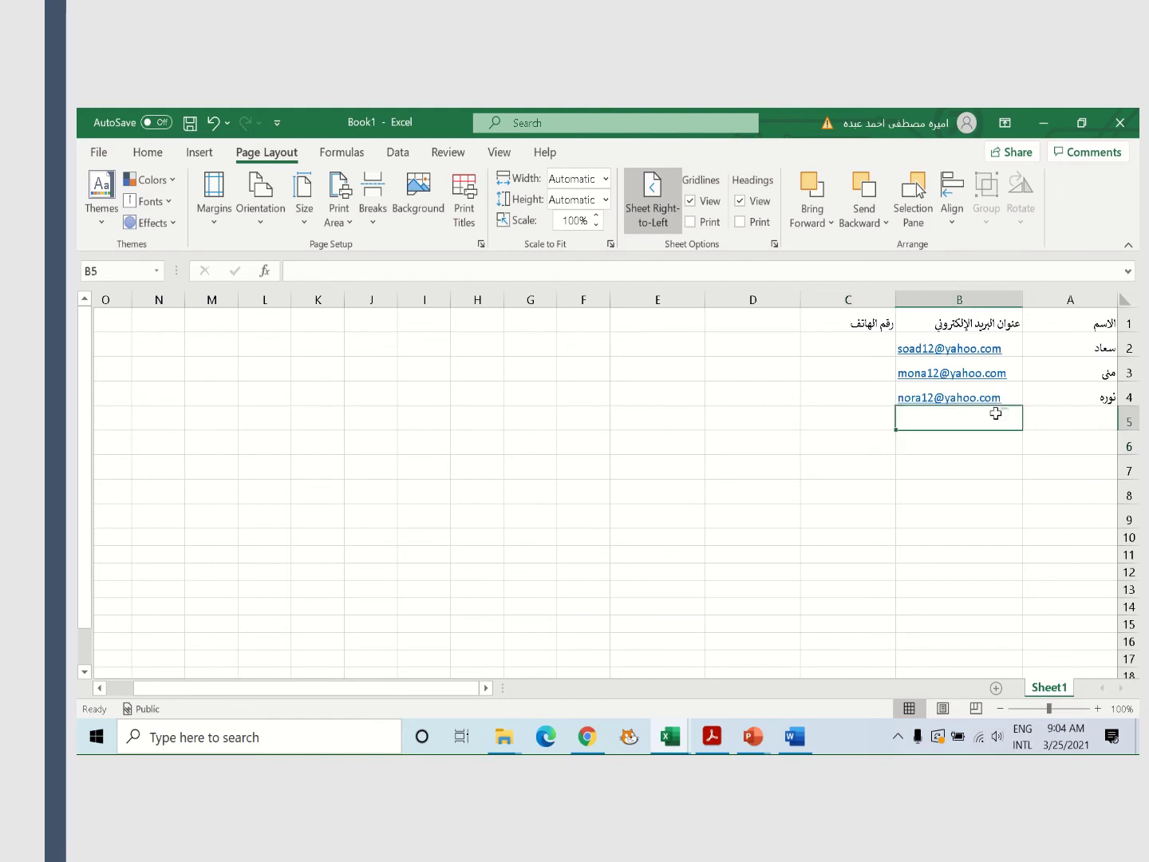
{"action": "double_click", "coordinate": [870, 340]}
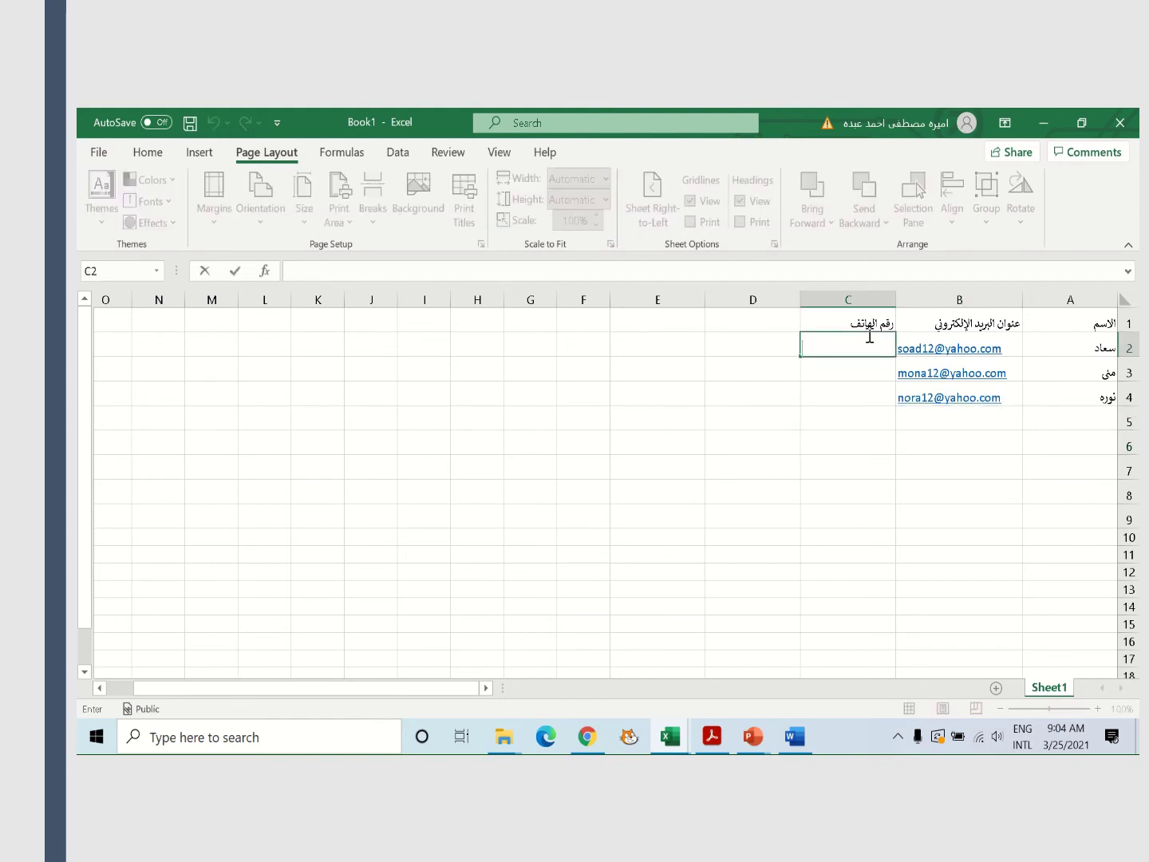
{"action": "type", "text": "22009977"}
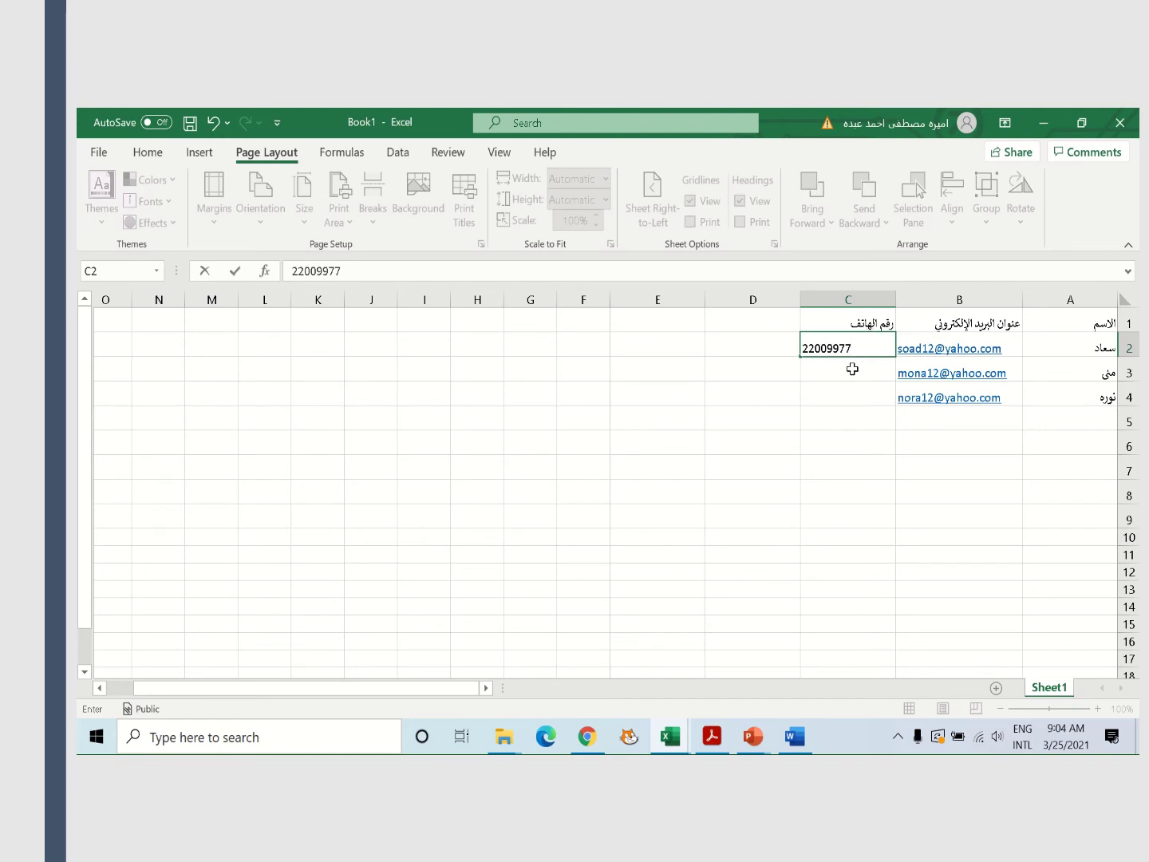
{"action": "left_click", "coordinate": [853, 370]}
{"action": "type", "text": "234"}
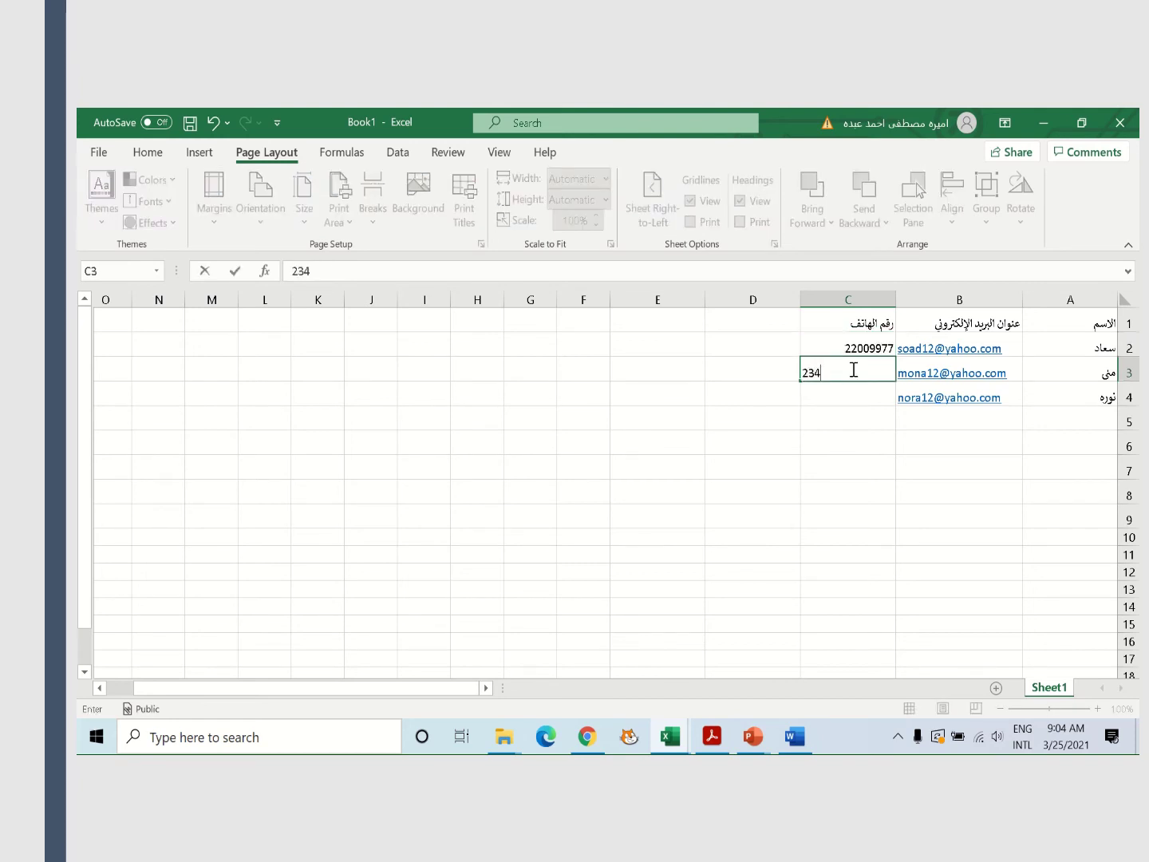
{"action": "type", "text": "33444"}
{"action": "left_click", "coordinate": [852, 386]}
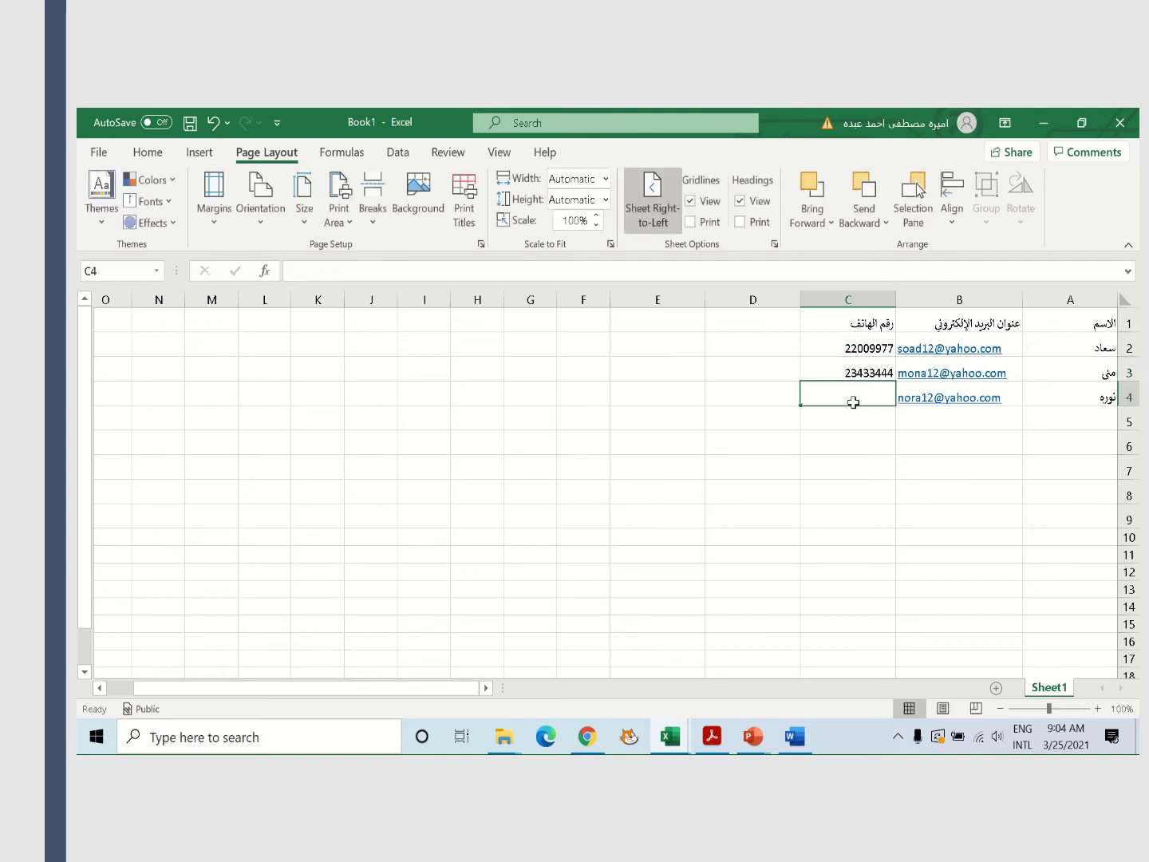
Enter the third phone number in C4, then edit it to correct the digits
{"action": "type", "text": "2334455"}
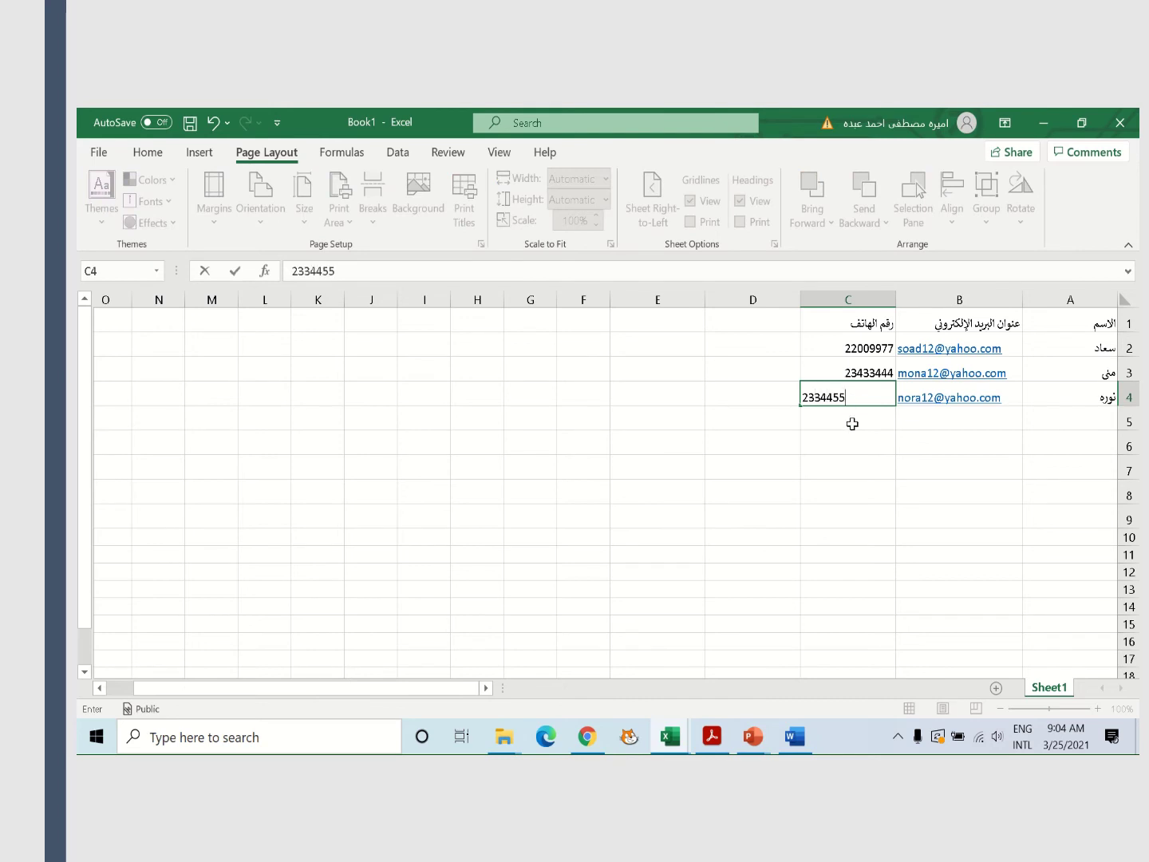
{"action": "left_click", "coordinate": [852, 418]}
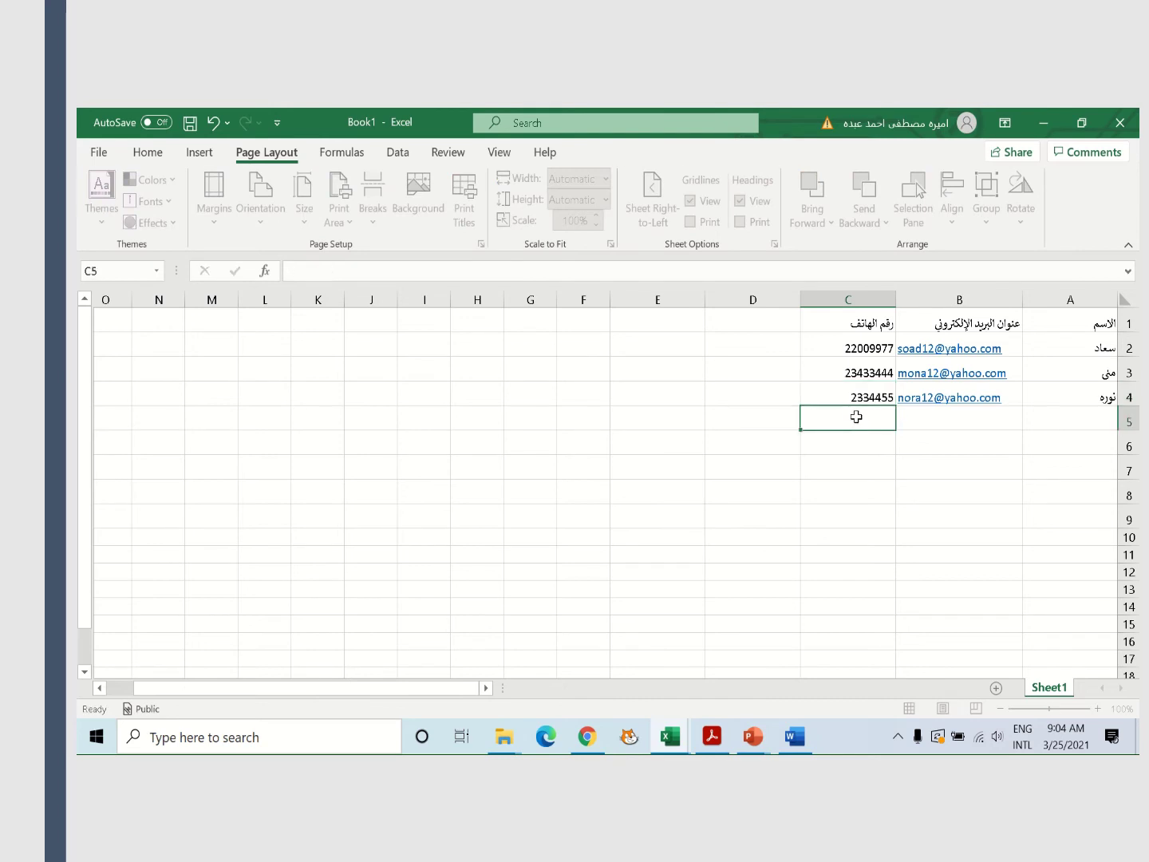
{"action": "double_click", "coordinate": [873, 397]}
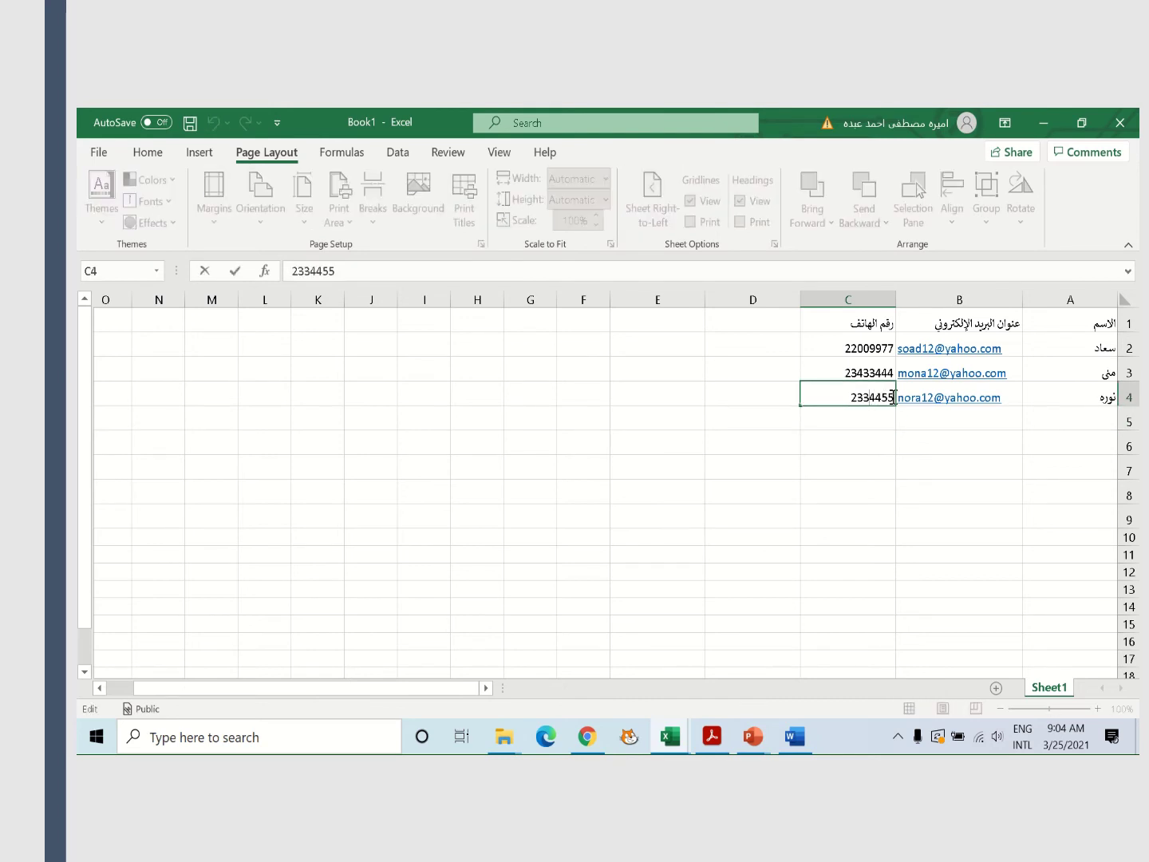
{"action": "type", "text": "44"}
{"action": "key", "text": "BackSpace"}
{"action": "left_click", "coordinate": [858, 420]}
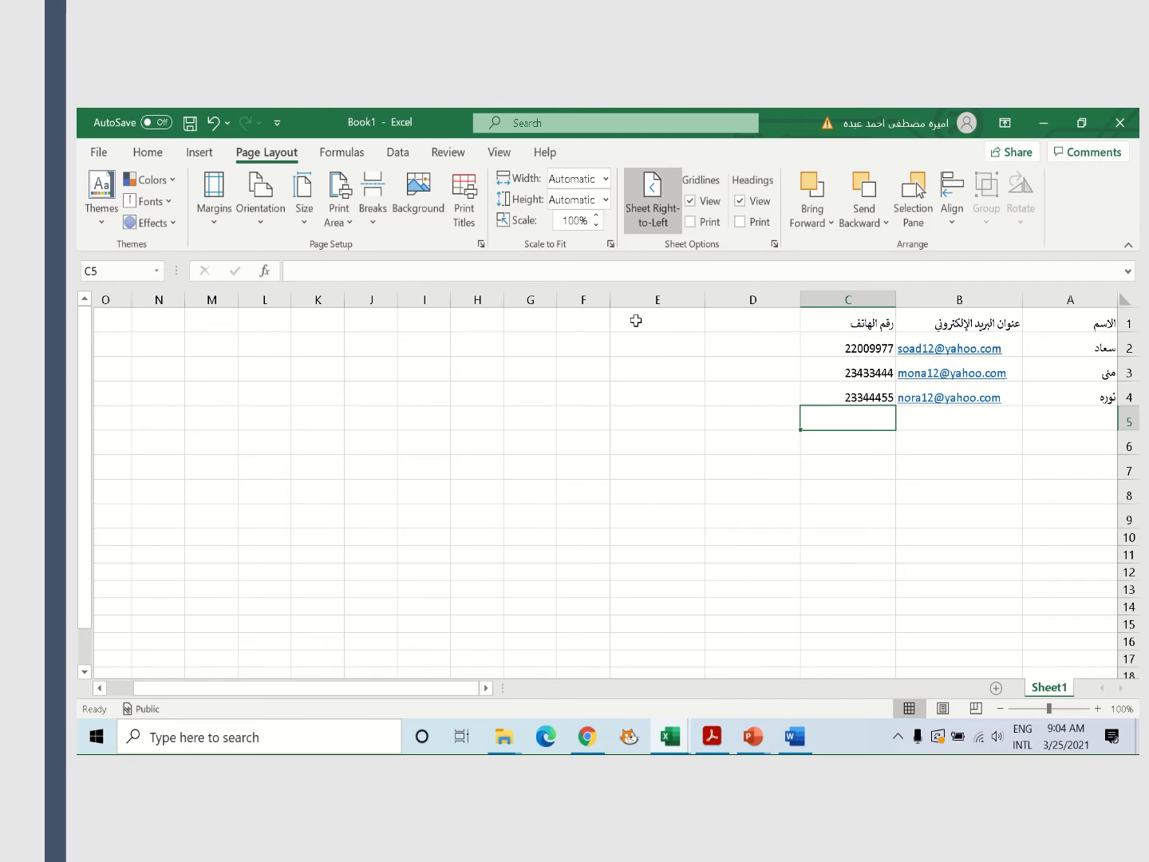
Type the heading العمر in D1 and الهوايات in E1 using the Arabic keyboard
{"action": "left_click", "coordinate": [741, 324]}
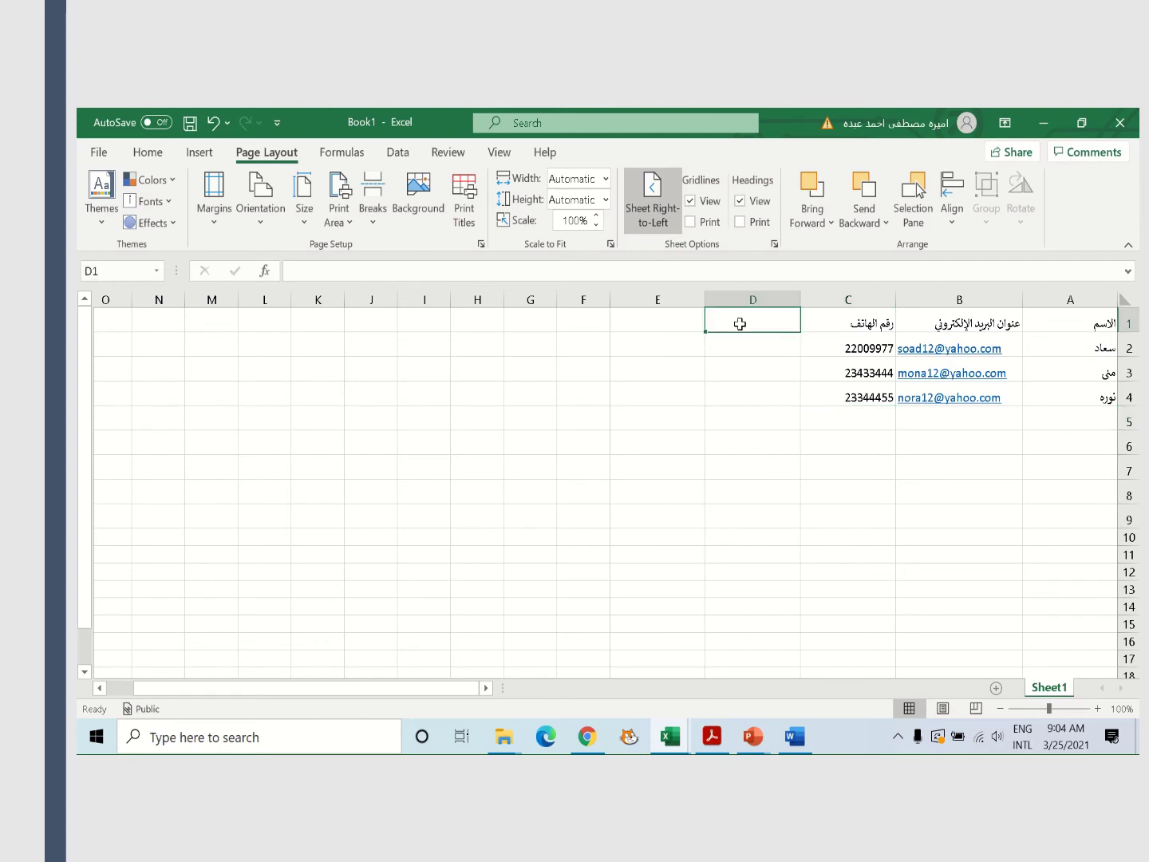
{"action": "type", "text": "hgu"}
{"action": "key", "text": "BackSpace"}
{"action": "key", "text": "BackSpace"}
{"action": "key", "text": "BackSpace"}
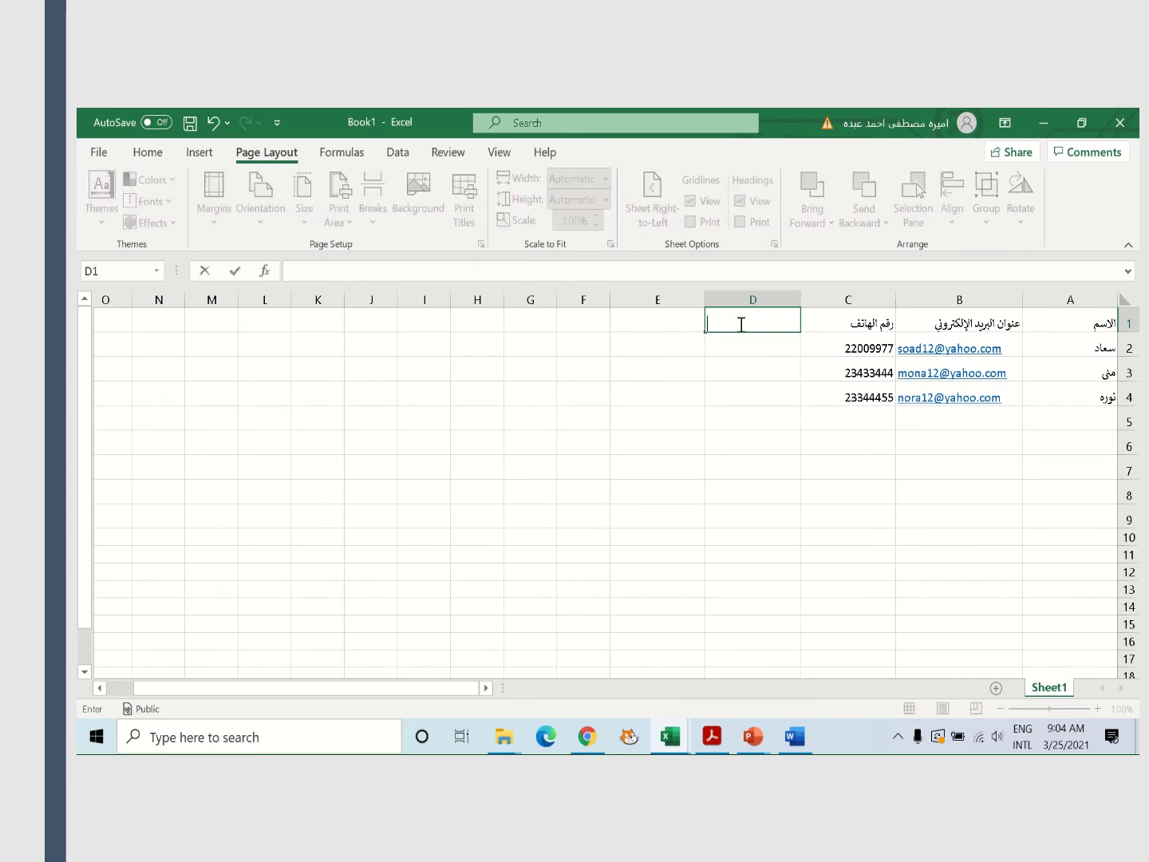
{"action": "key", "text": "alt+shift"}
{"action": "type", "text": "العمر"}
{"action": "left_click", "coordinate": [664, 320]}
{"action": "type", "text": "ا"}
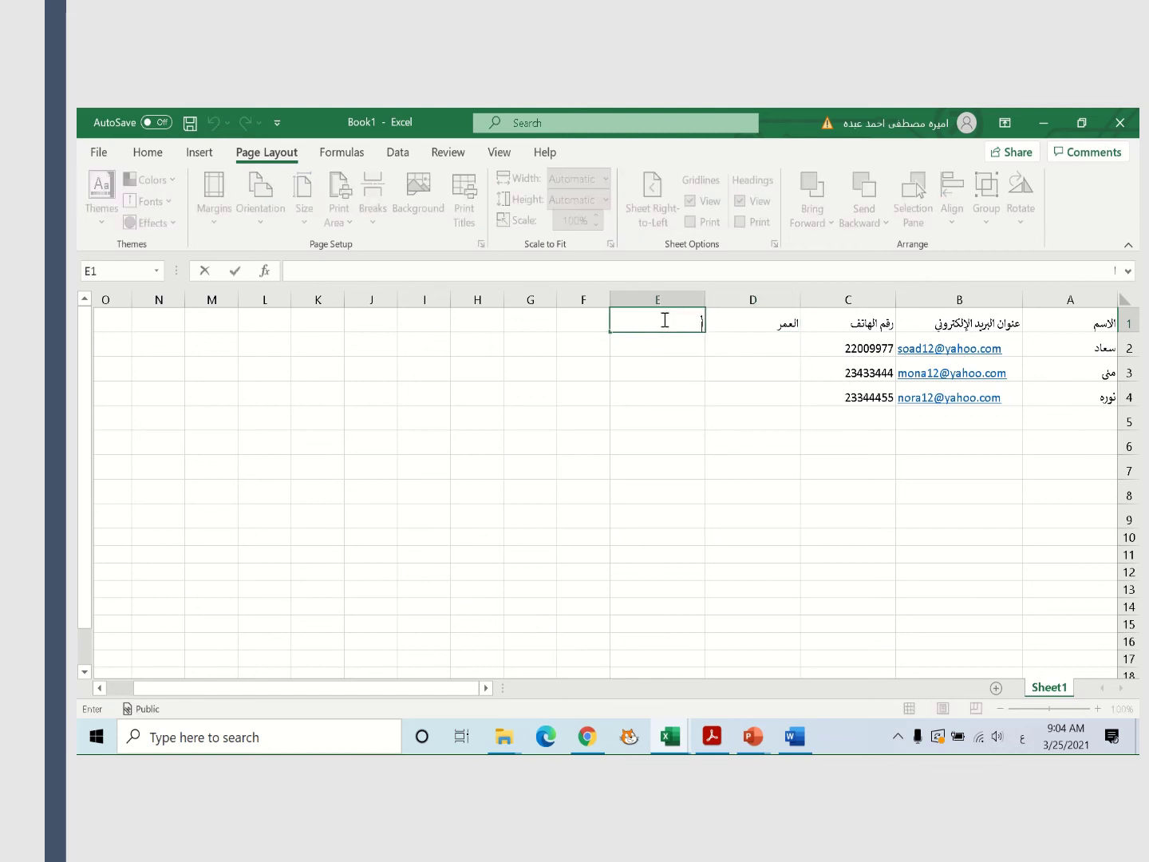
{"action": "type", "text": "لهوايات"}
Format range A1:E4 as a table with the orange table style and headers
{"action": "left_click_drag", "start_coordinate": [1062, 318], "coordinate": [700, 395]}
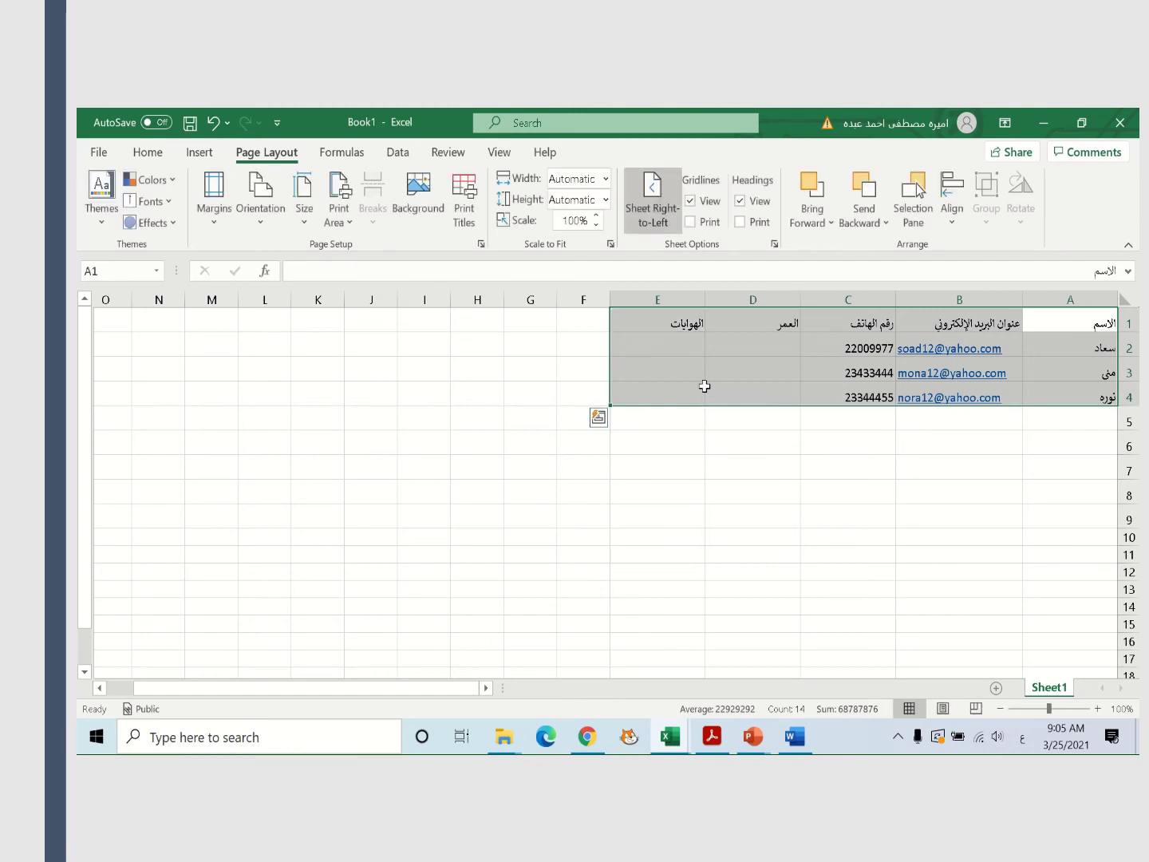
{"action": "mouse_move", "coordinate": [479, 121]}
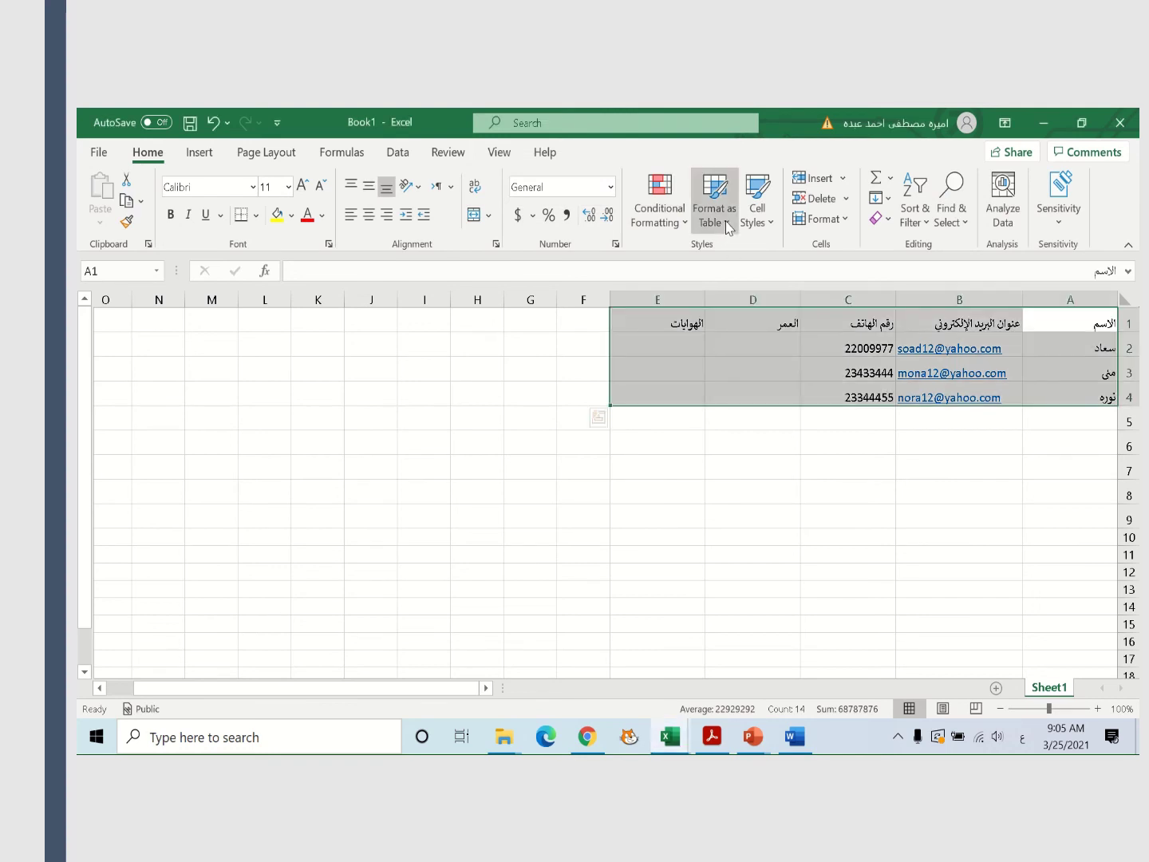
{"action": "left_click", "coordinate": [729, 228]}
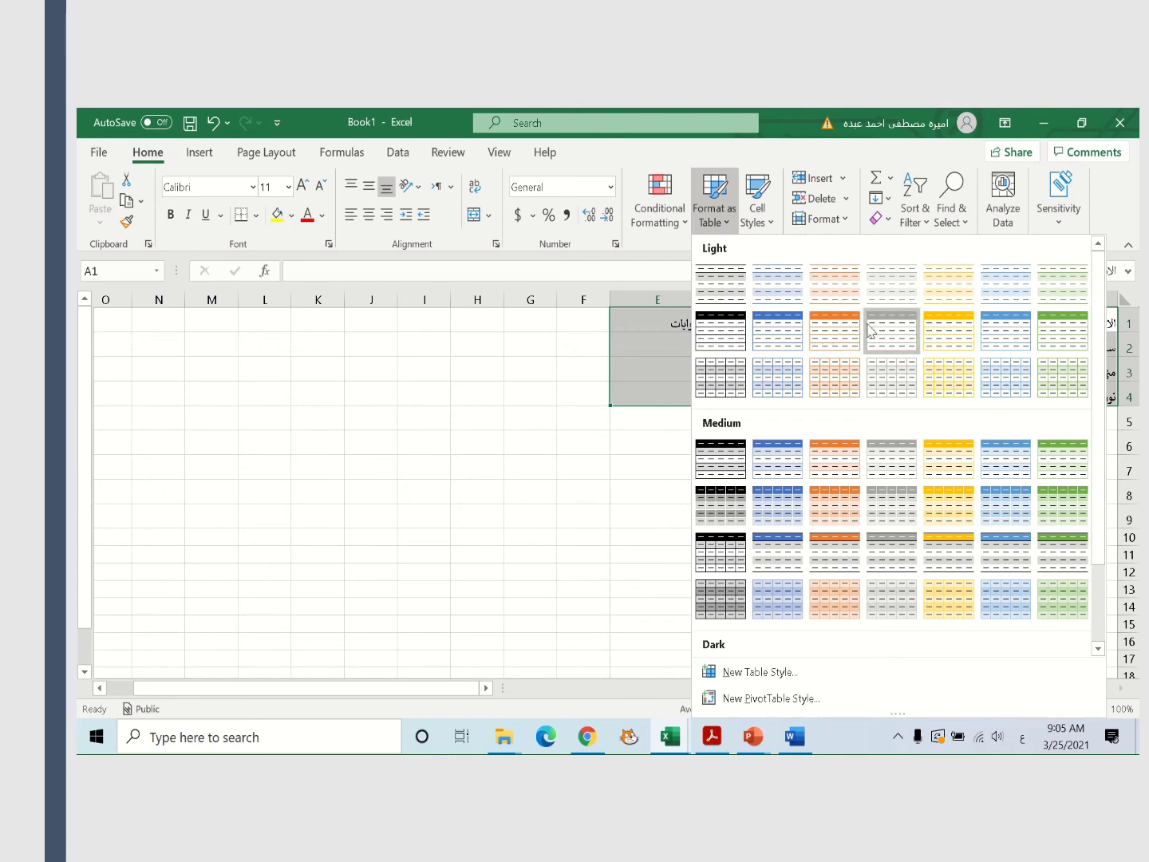
{"action": "left_click", "coordinate": [940, 348]}
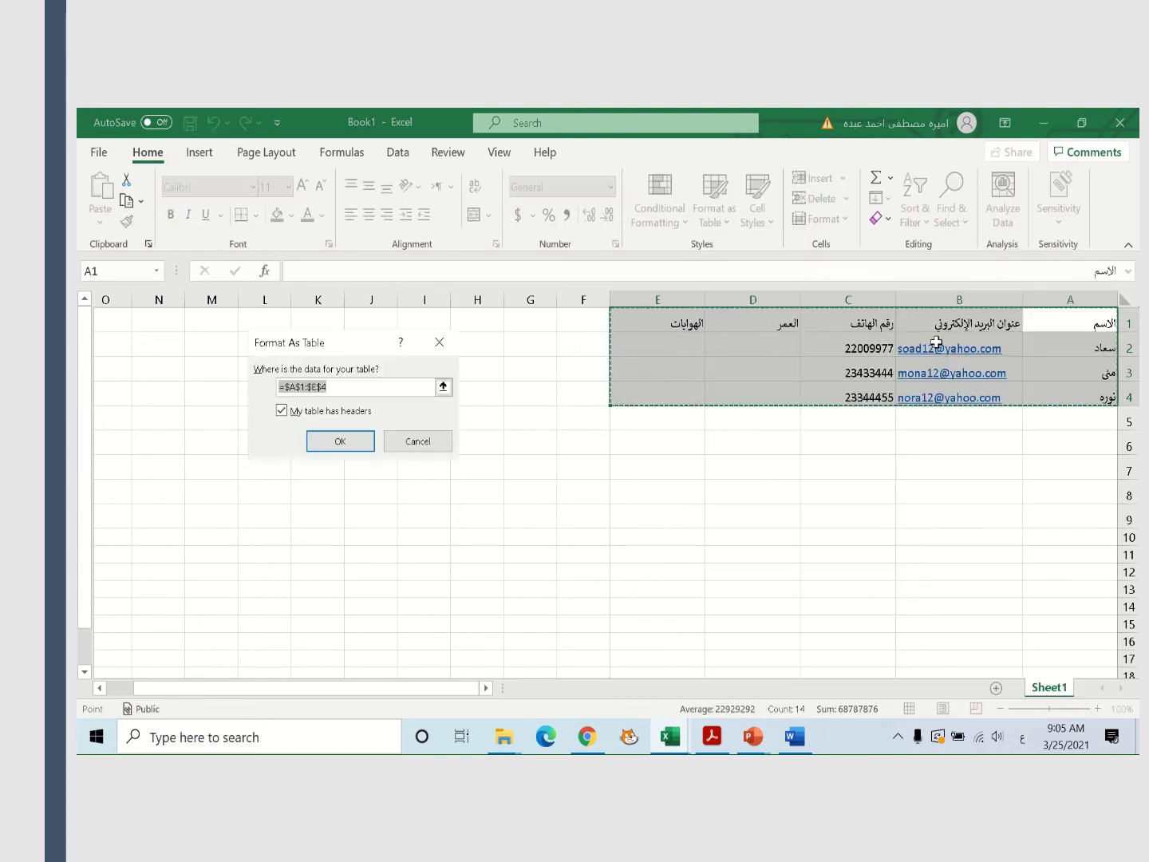
{"action": "left_click", "coordinate": [341, 443]}
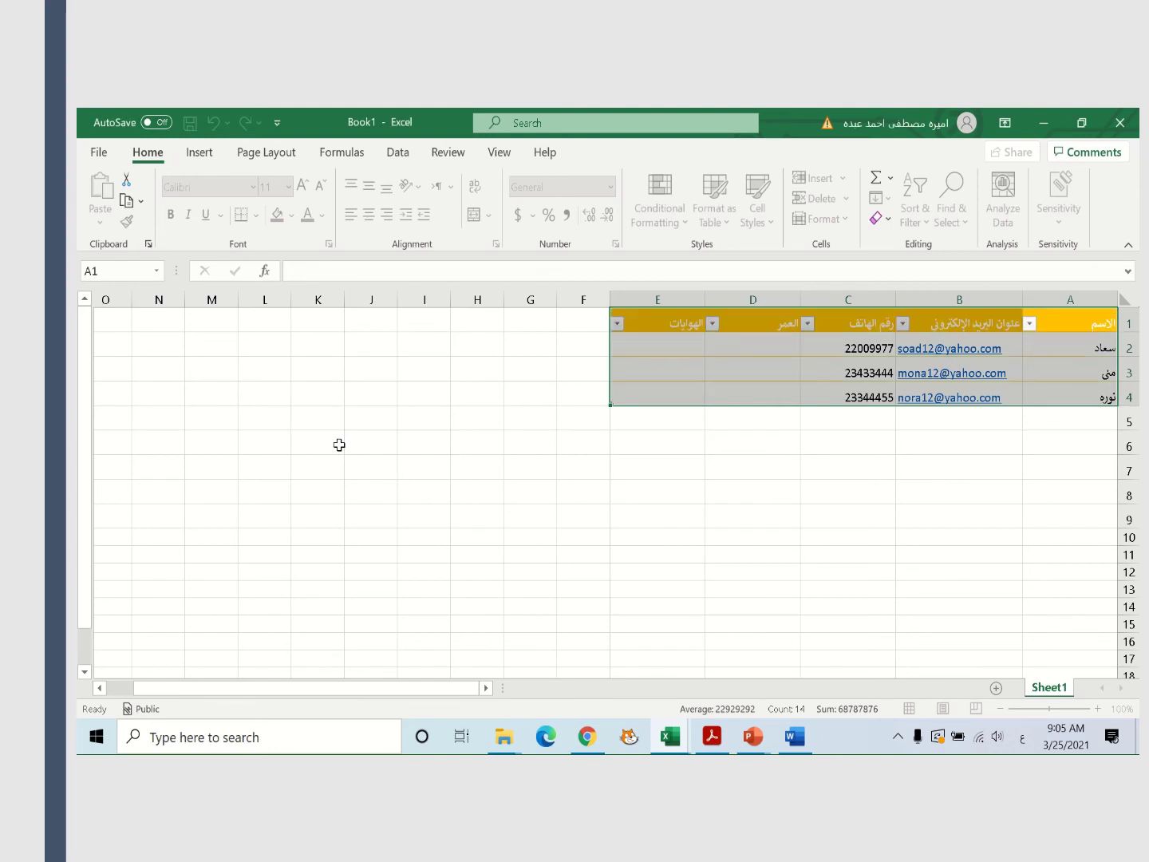
{"action": "left_click", "coordinate": [652, 478]}
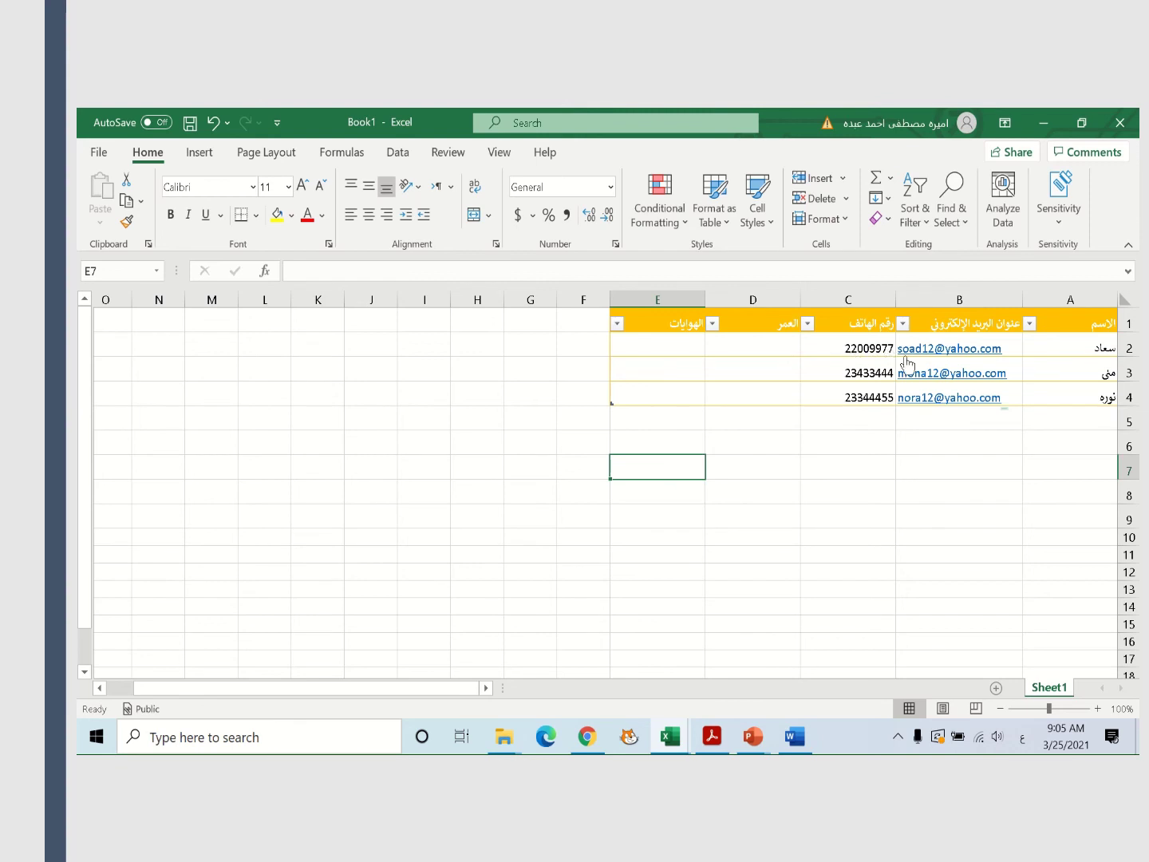
{"action": "mouse_move", "coordinate": [559, 113]}
Save the workbook to the Desktop under the file name 'friends'
{"action": "left_click", "coordinate": [100, 157]}
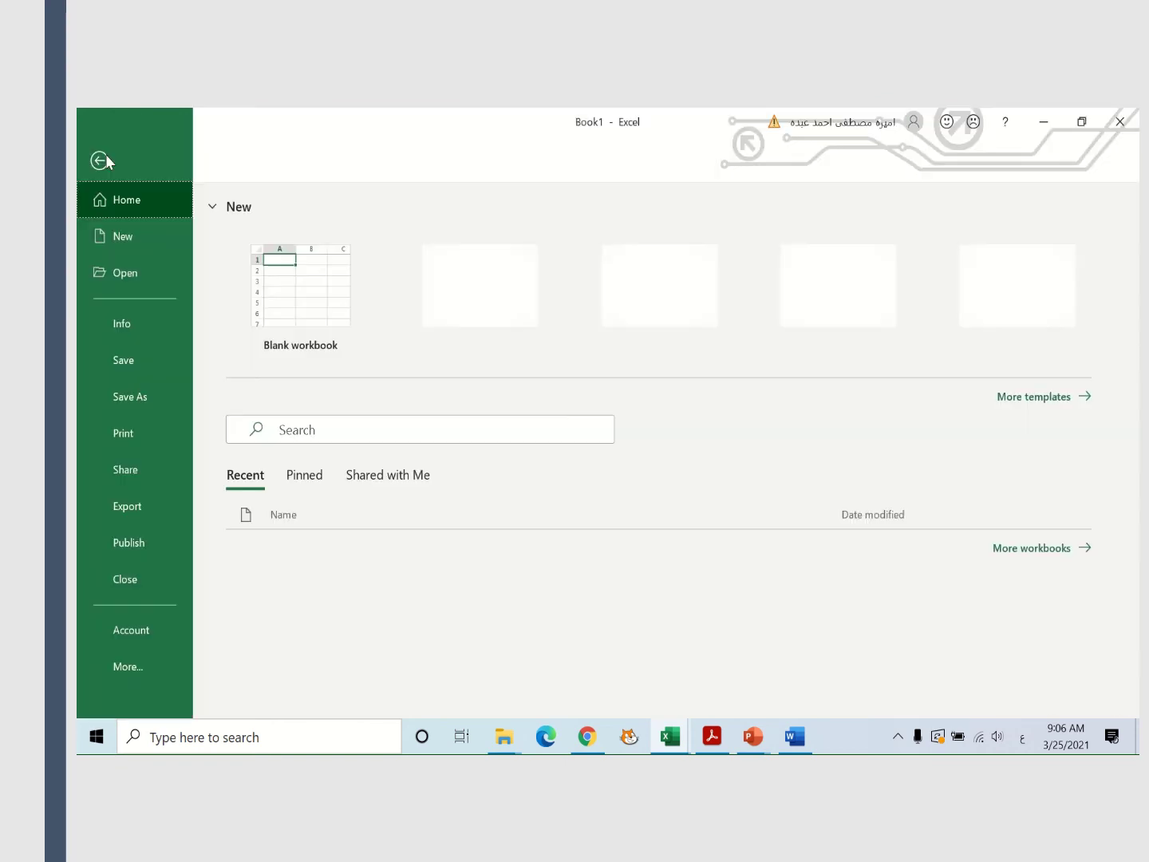
{"action": "left_click", "coordinate": [133, 398]}
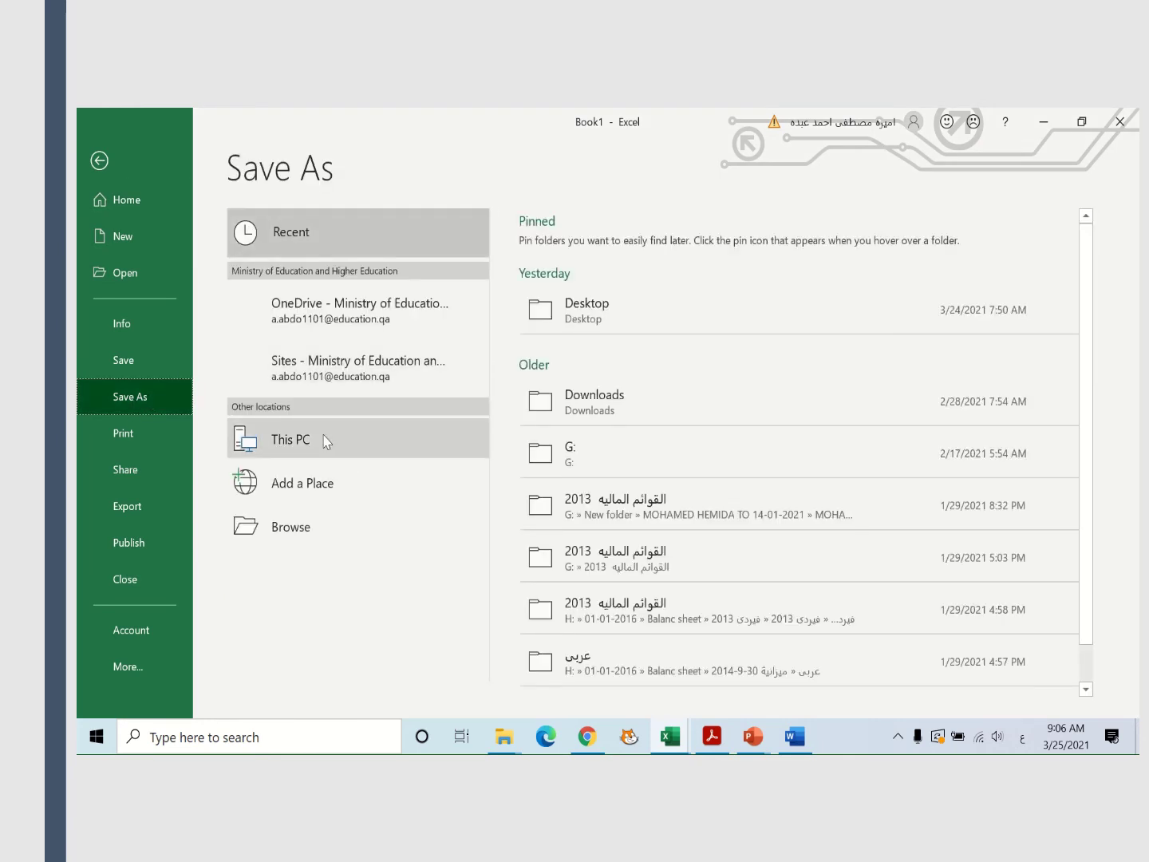
{"action": "left_click", "coordinate": [620, 307]}
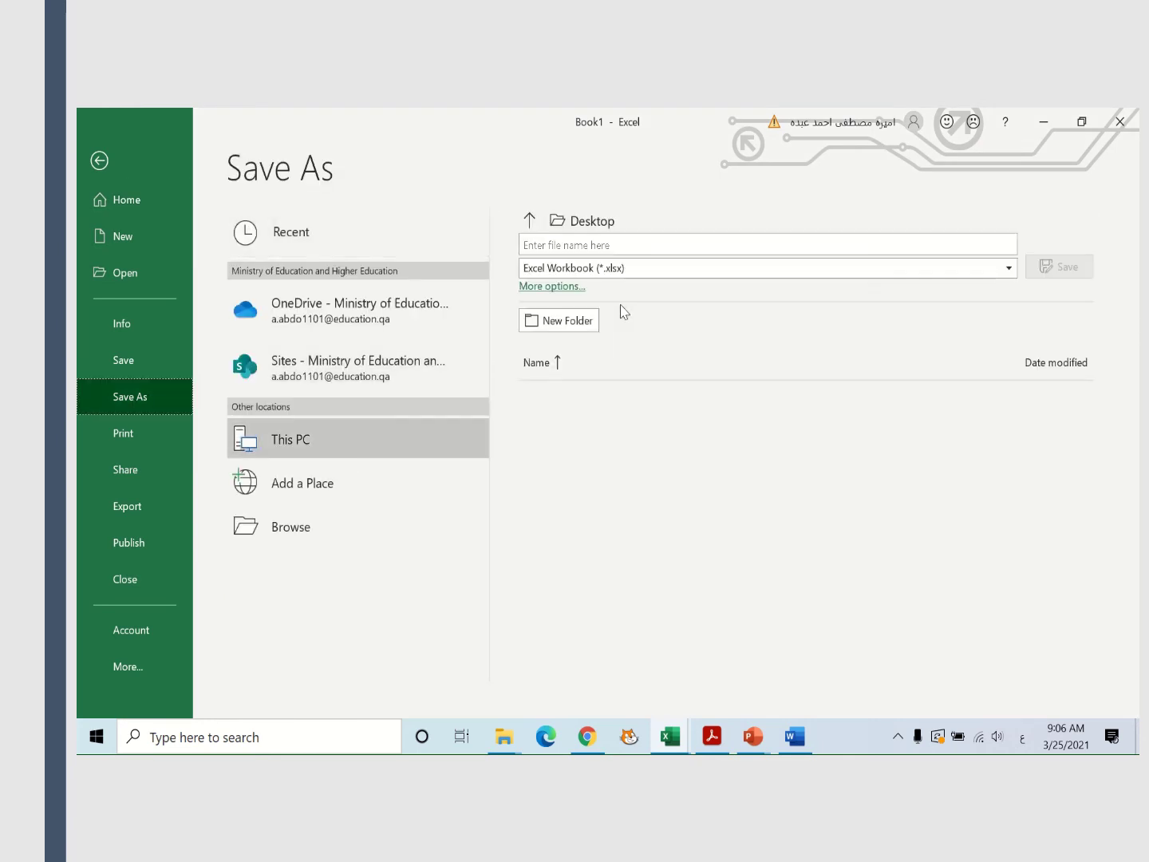
{"action": "left_click", "coordinate": [604, 238]}
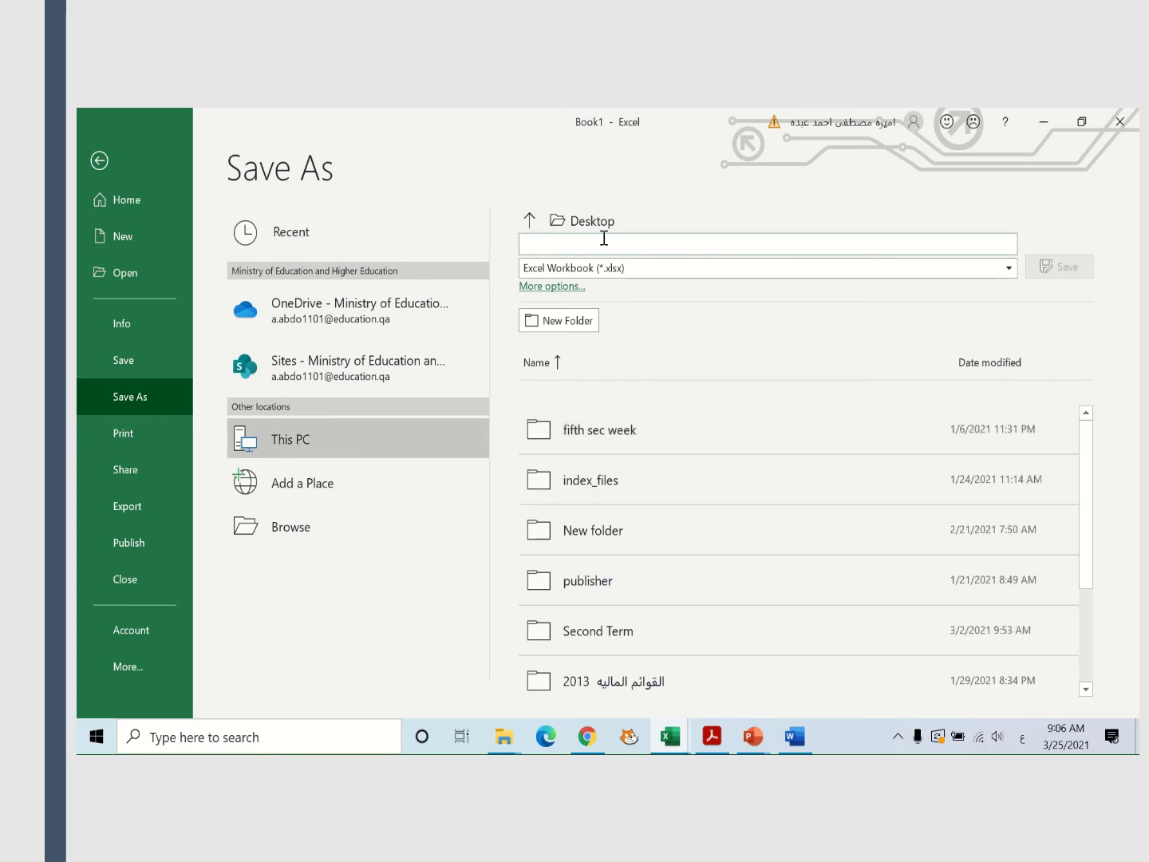
{"action": "key", "text": "alt+shift"}
{"action": "type", "text": "fi"}
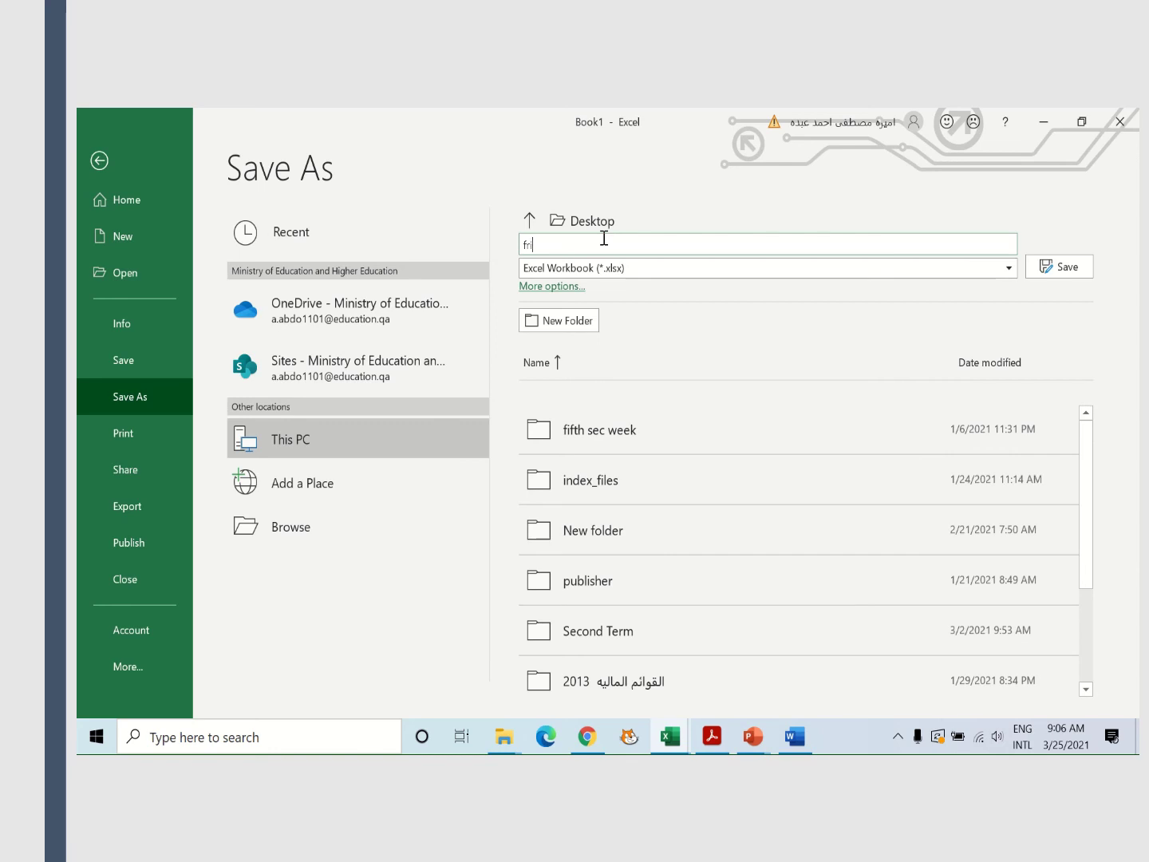
{"action": "type", "text": "iends"}
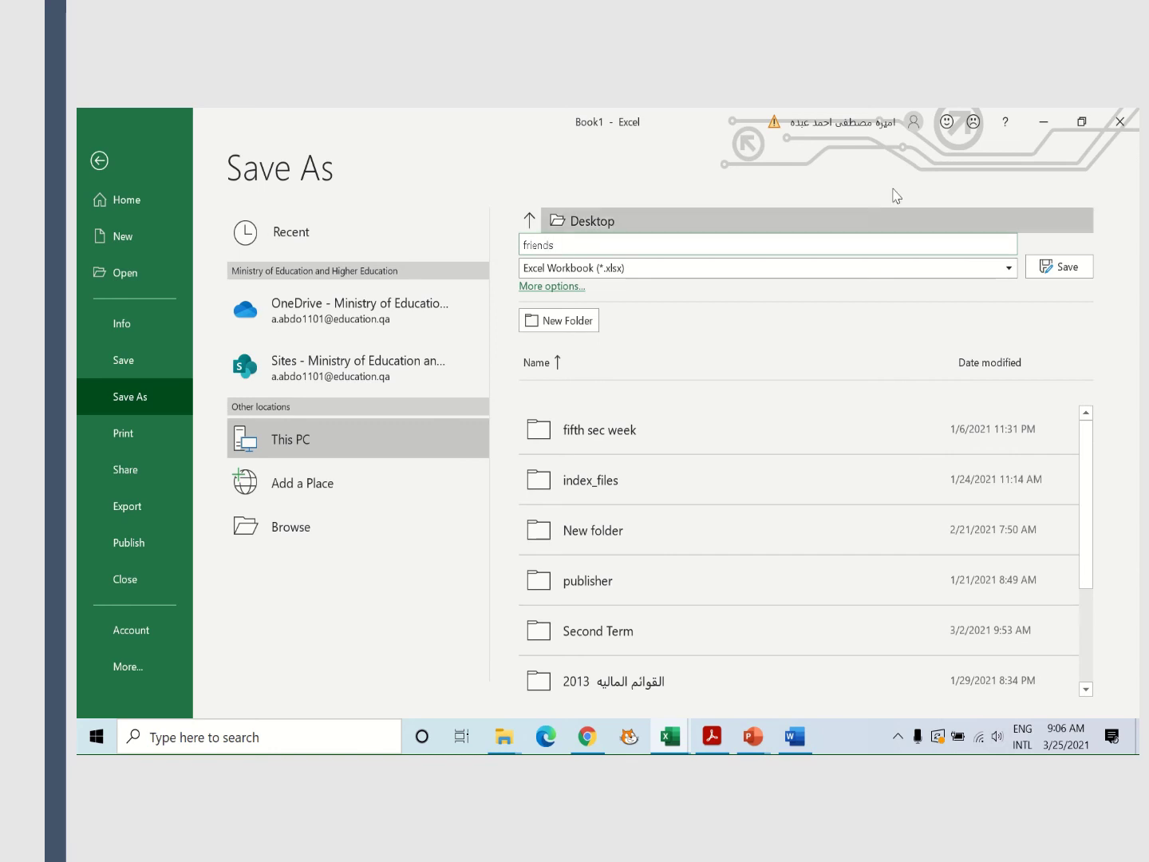
{"action": "left_click", "coordinate": [1068, 267]}
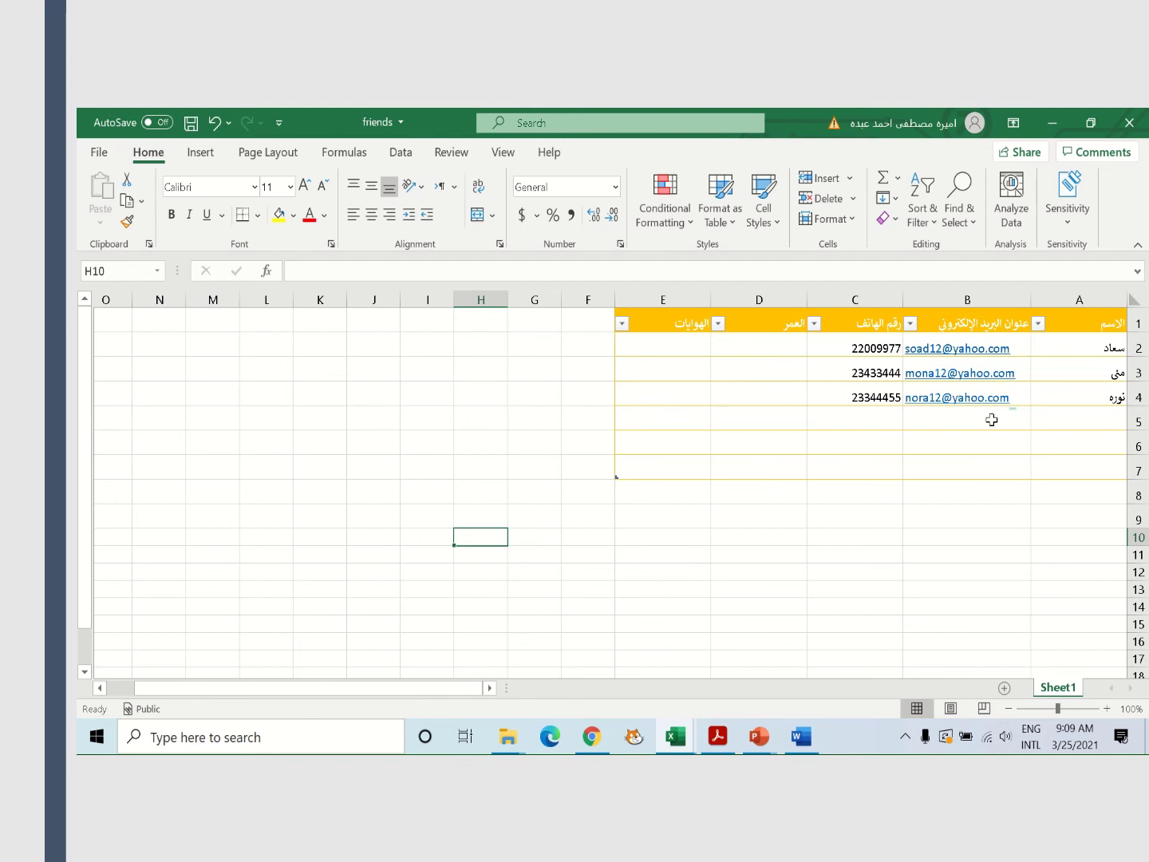
Enter the new friend's Arabic name in cell A5 of the table
{"action": "left_click", "coordinate": [1098, 410]}
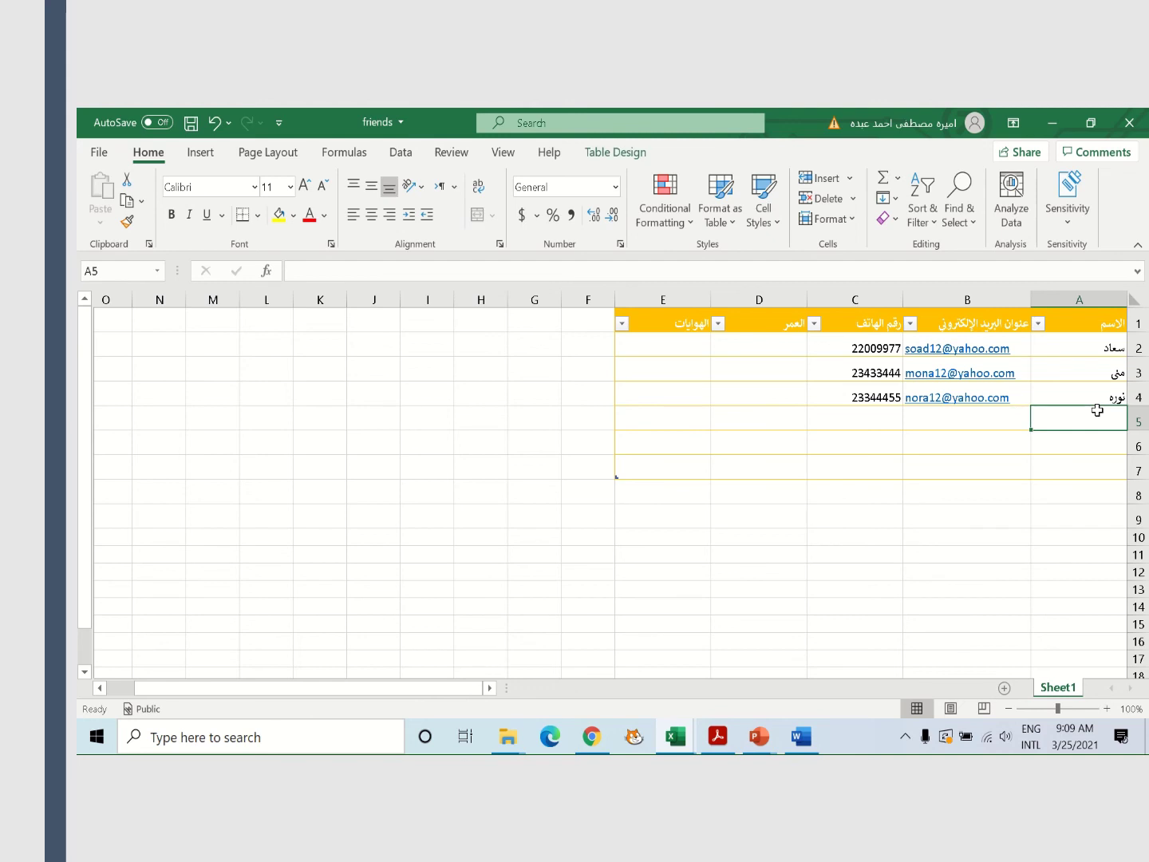
{"action": "type", "text": "sg"}
{"action": "key", "text": "BackSpace"}
{"action": "key", "text": "BackSpace"}
{"action": "key", "text": "alt+shift"}
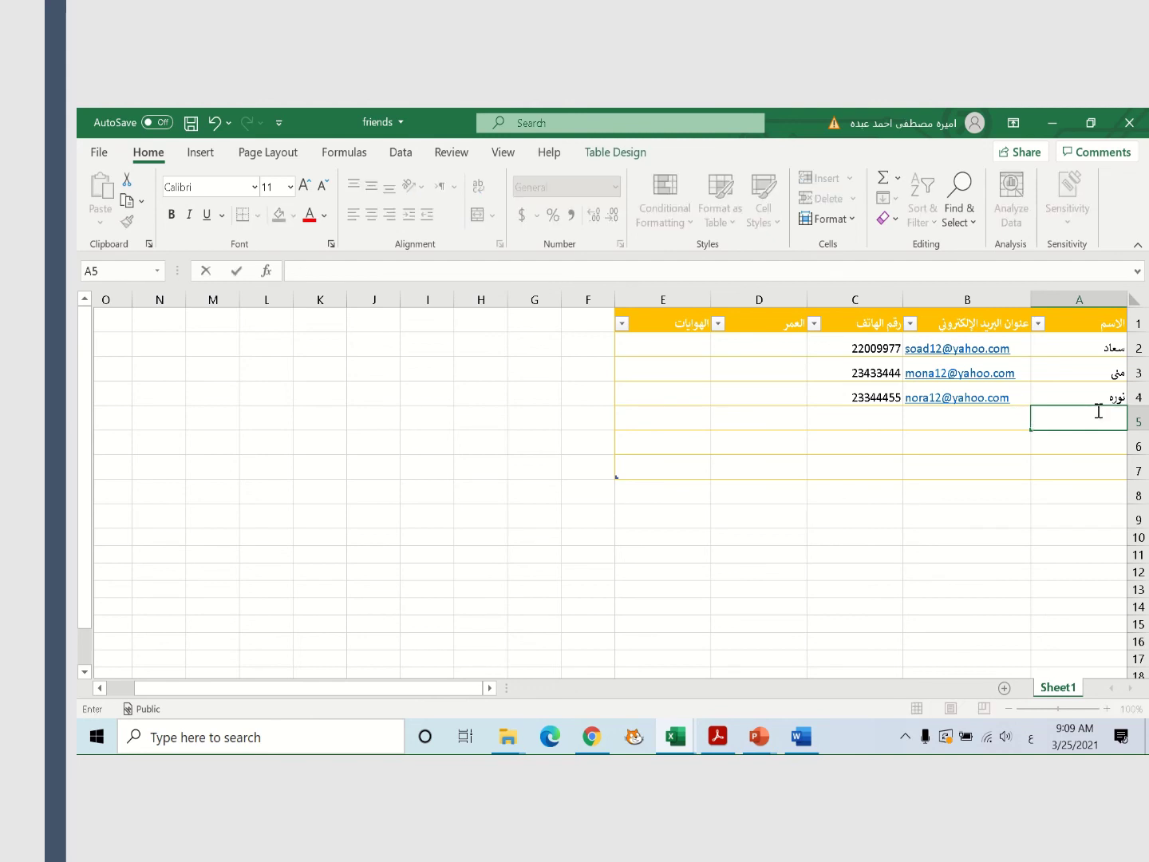
{"action": "type", "text": "سلمى"}
{"action": "left_click", "coordinate": [965, 419]}
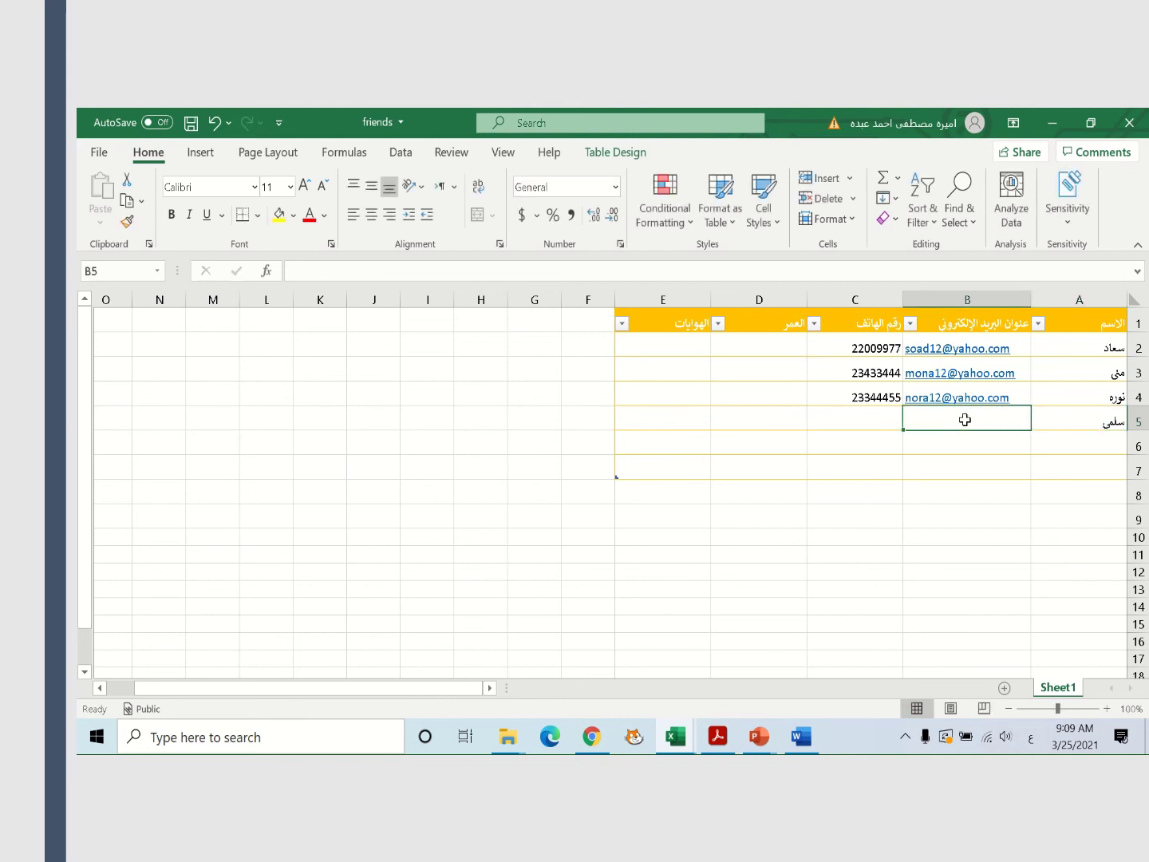
Fill in the new friend's yahoo.com e-mail in B5 and phone number in C5
{"action": "key", "text": "alt+shift"}
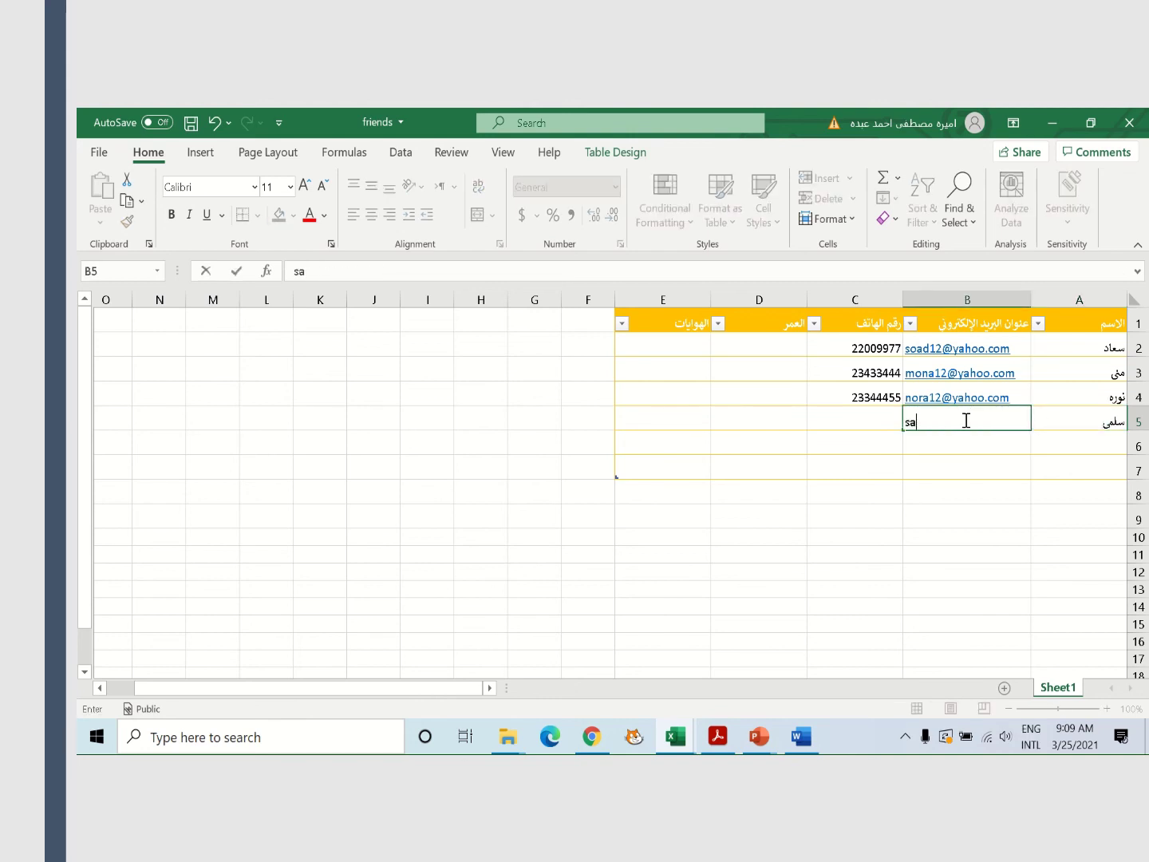
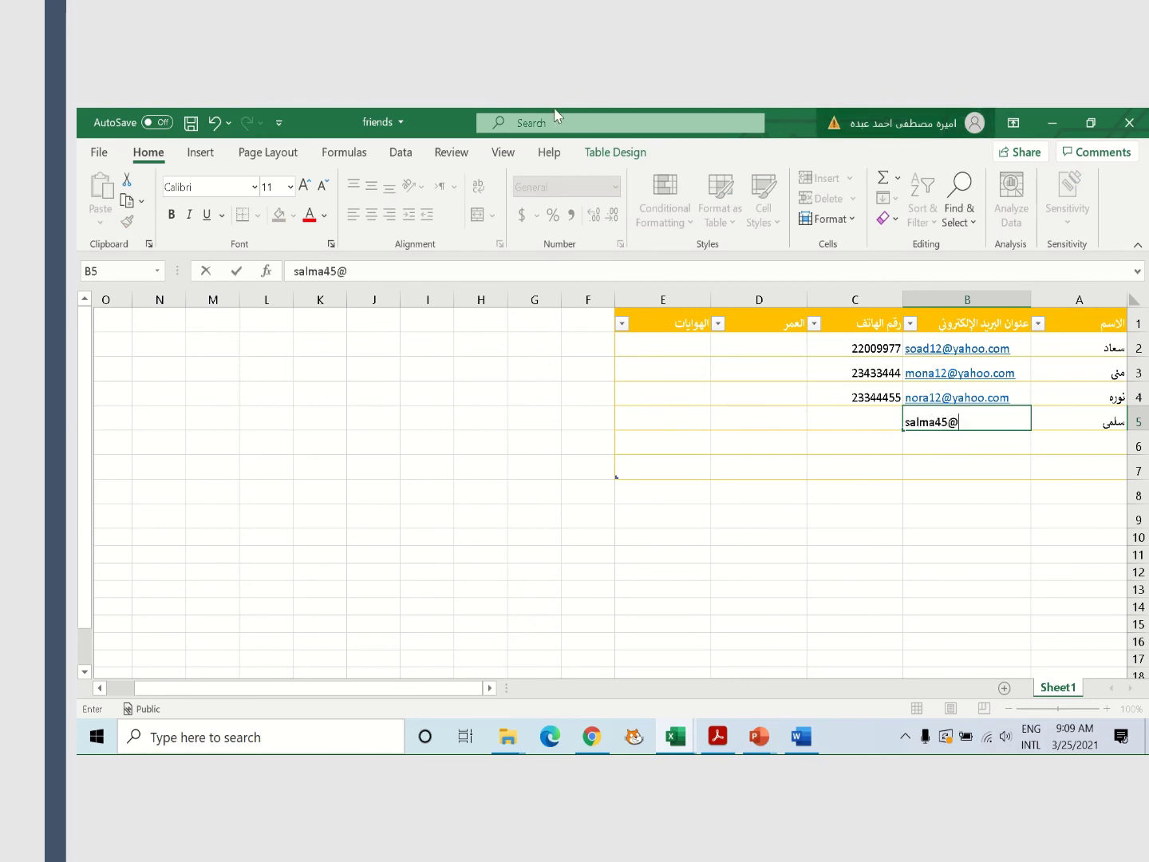
{"action": "mouse_move", "coordinate": [559, 111]}
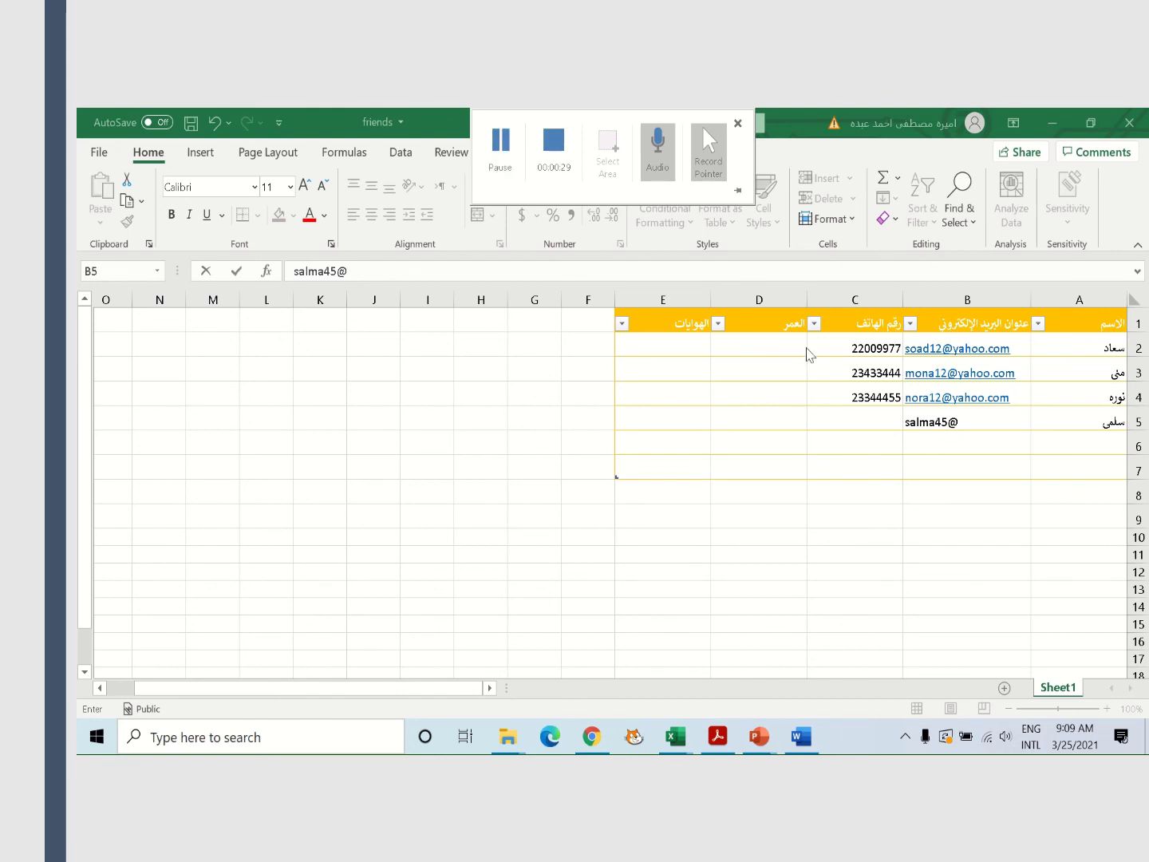
{"action": "left_click", "coordinate": [970, 425]}
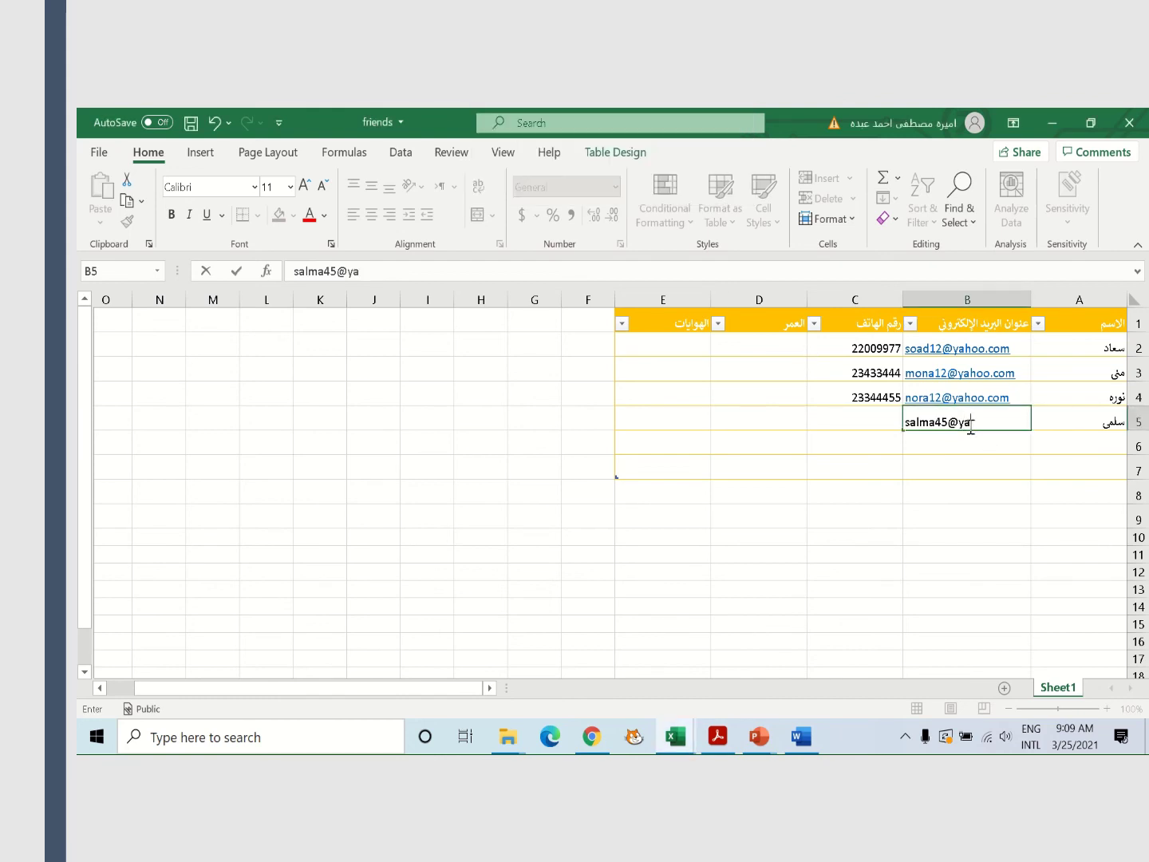
{"action": "key", "text": "ctrl+Return"}
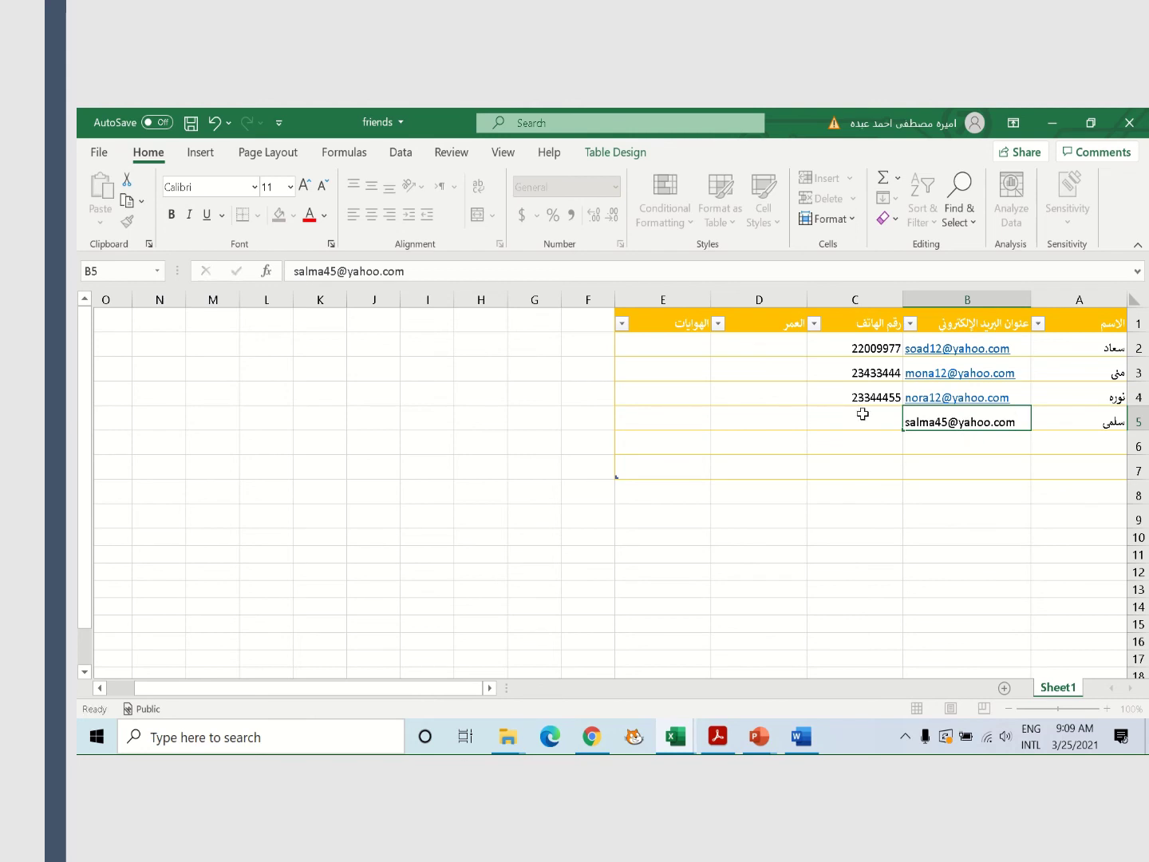
{"action": "left_click", "coordinate": [862, 412]}
{"action": "type", "text": "4455"}
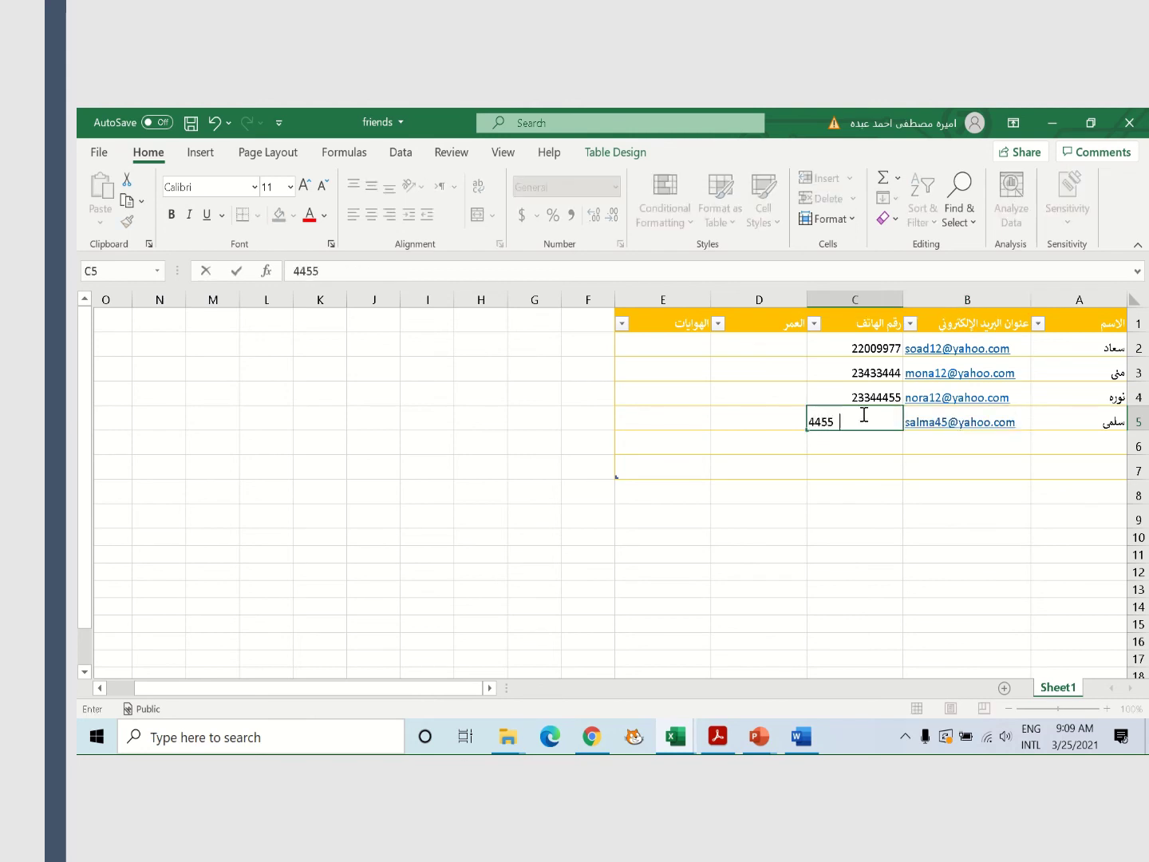
{"action": "type", "text": "6778"}
{"action": "left_click", "coordinate": [865, 437]}
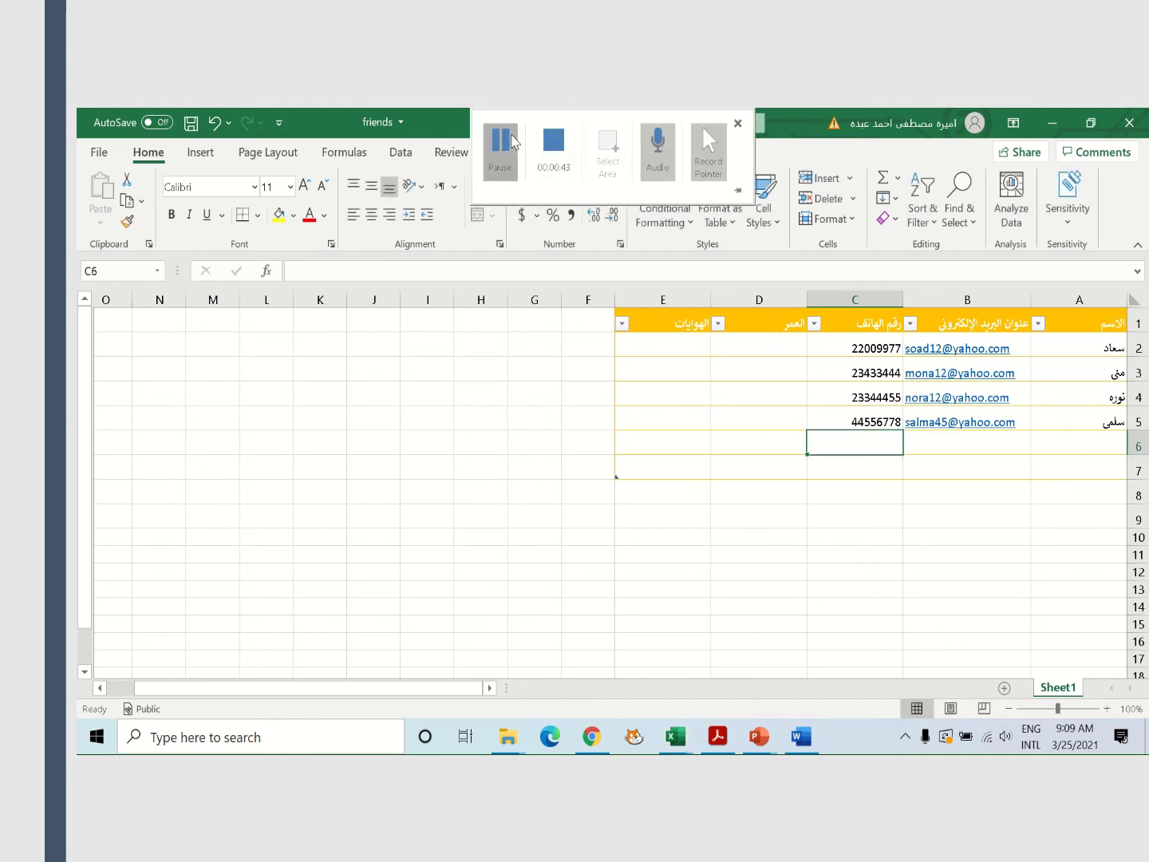
{"action": "left_click", "coordinate": [512, 142]}
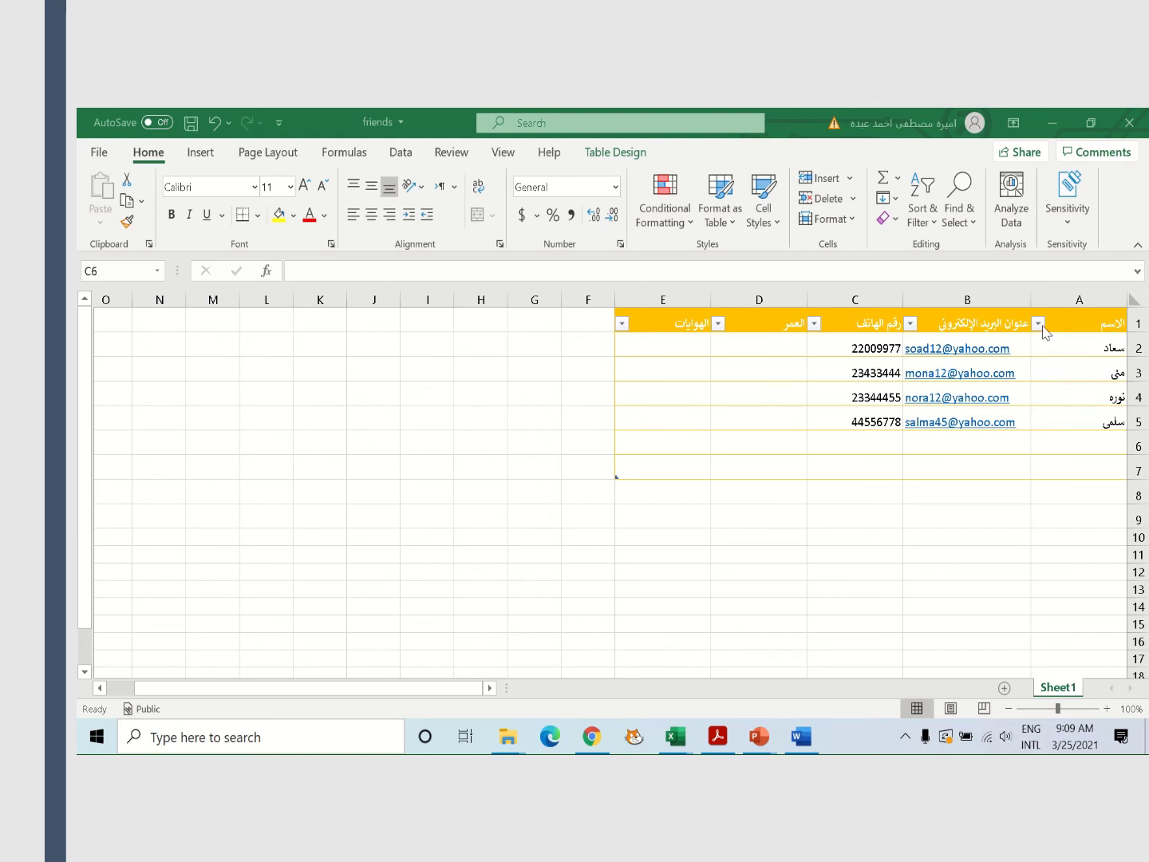
Sort the table rows A to Z by the name column, then select empty cells B6 and A6
{"action": "left_click", "coordinate": [1045, 334]}
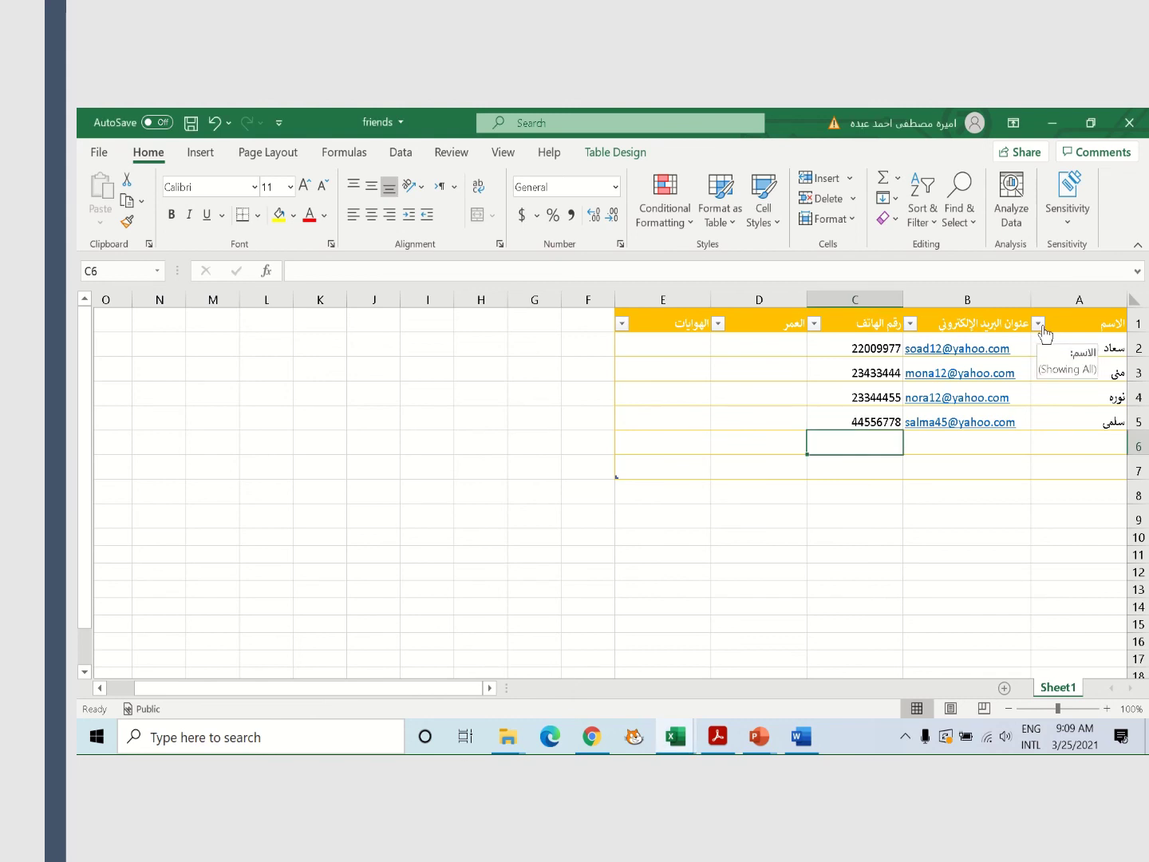
{"action": "left_click", "coordinate": [1039, 327]}
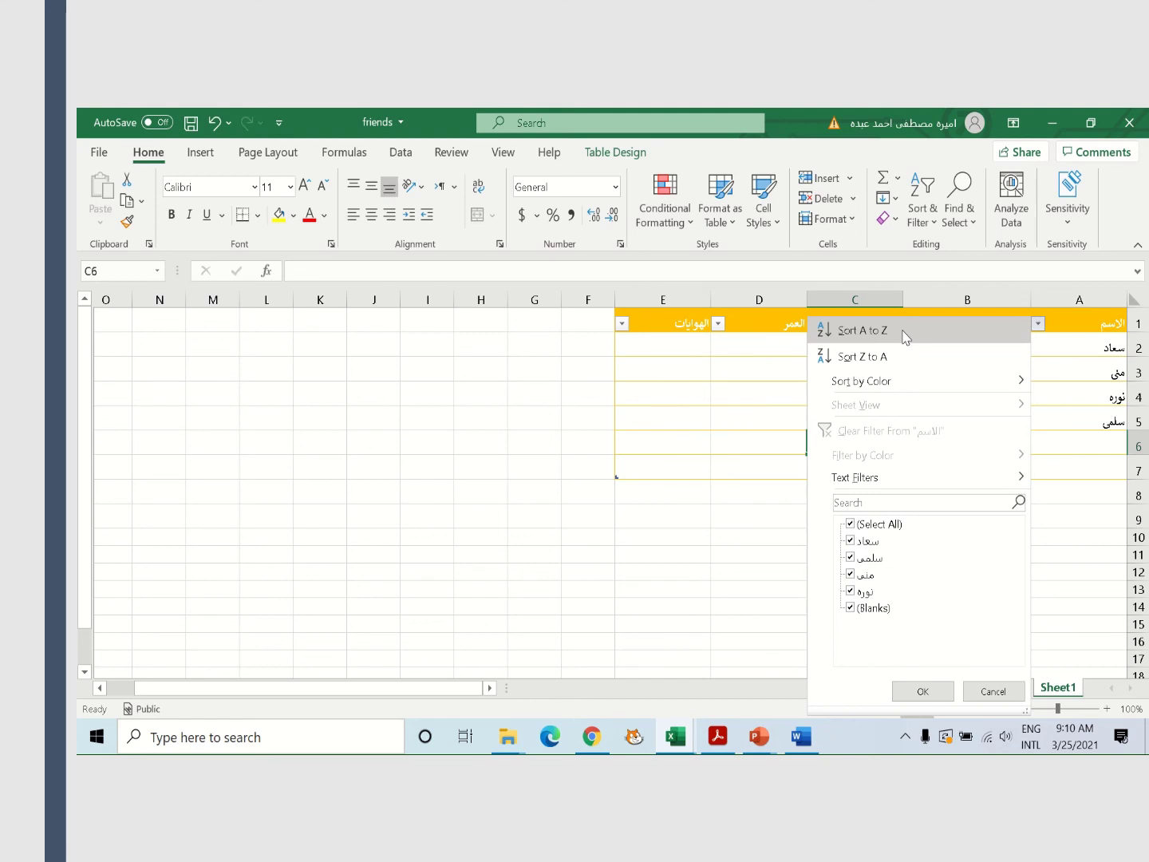
{"action": "left_click", "coordinate": [905, 335]}
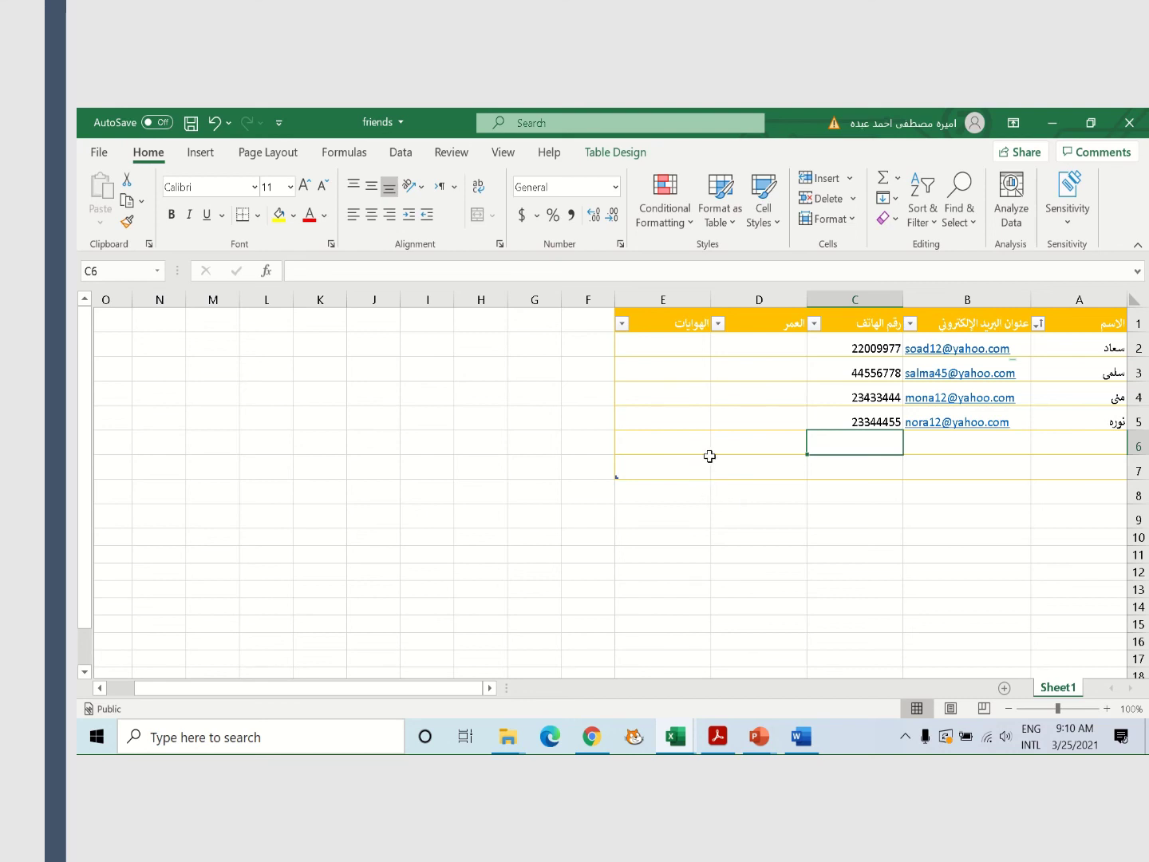
{"action": "left_click", "coordinate": [938, 447]}
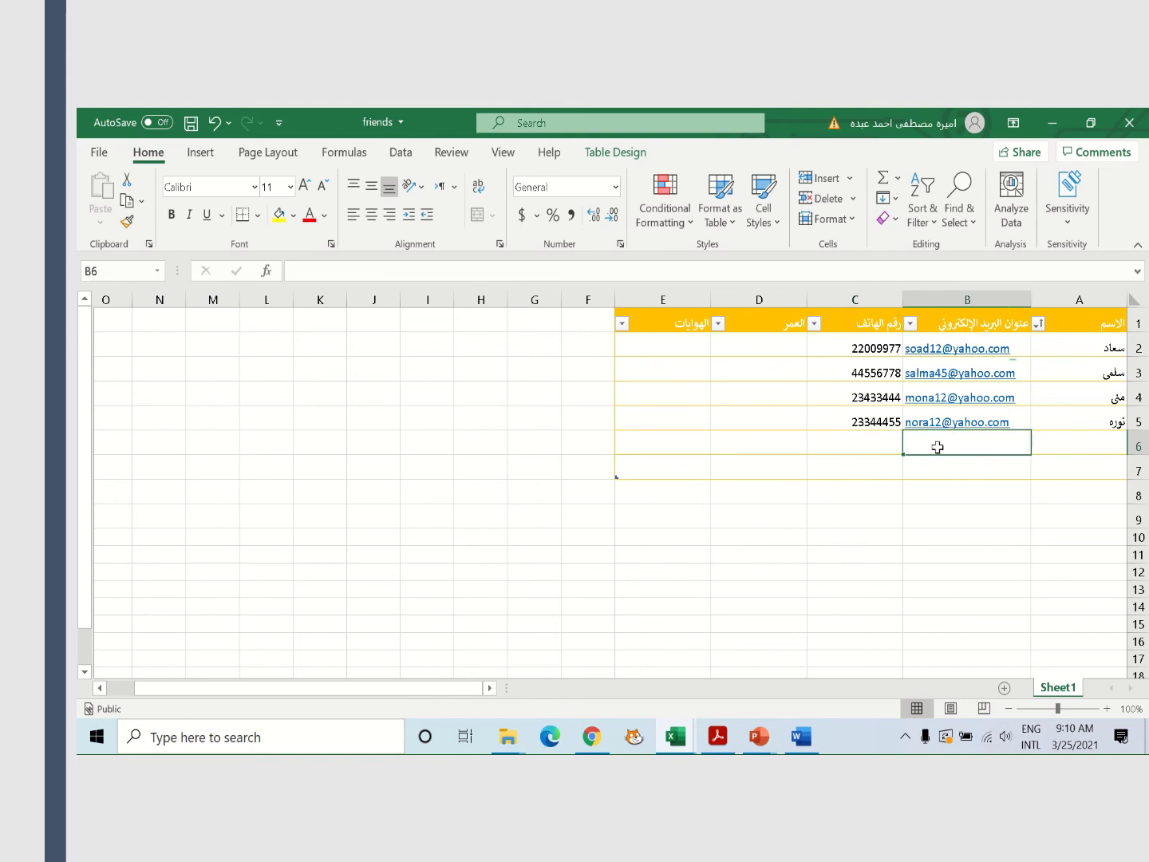
{"action": "left_click", "coordinate": [1083, 448]}
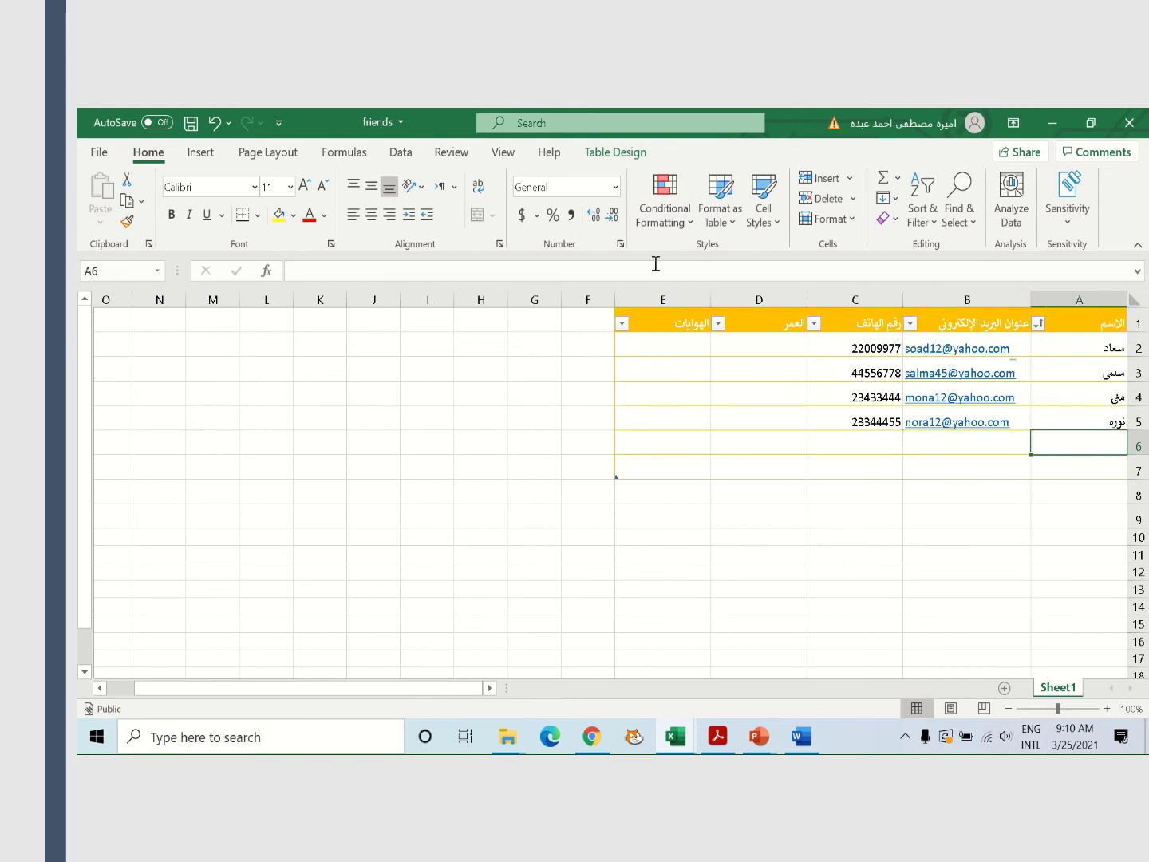
{"action": "left_click", "coordinate": [562, 170]}
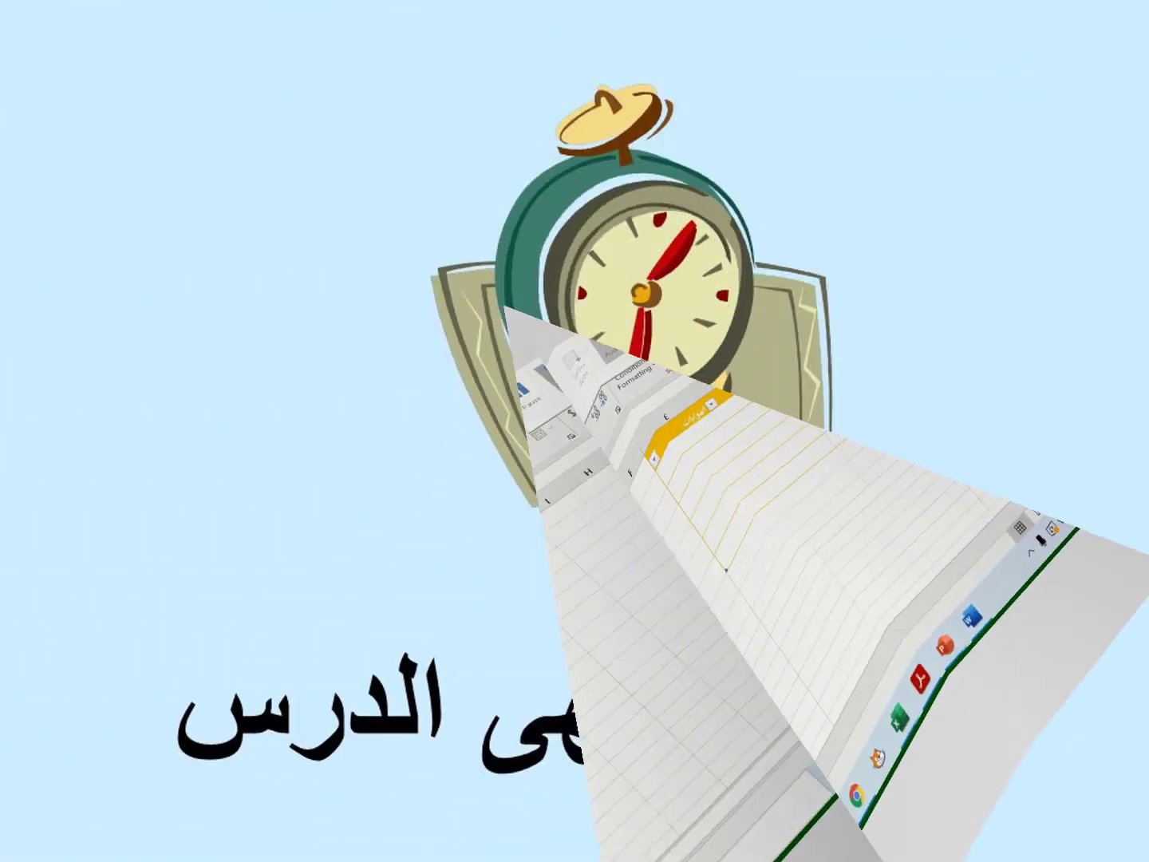